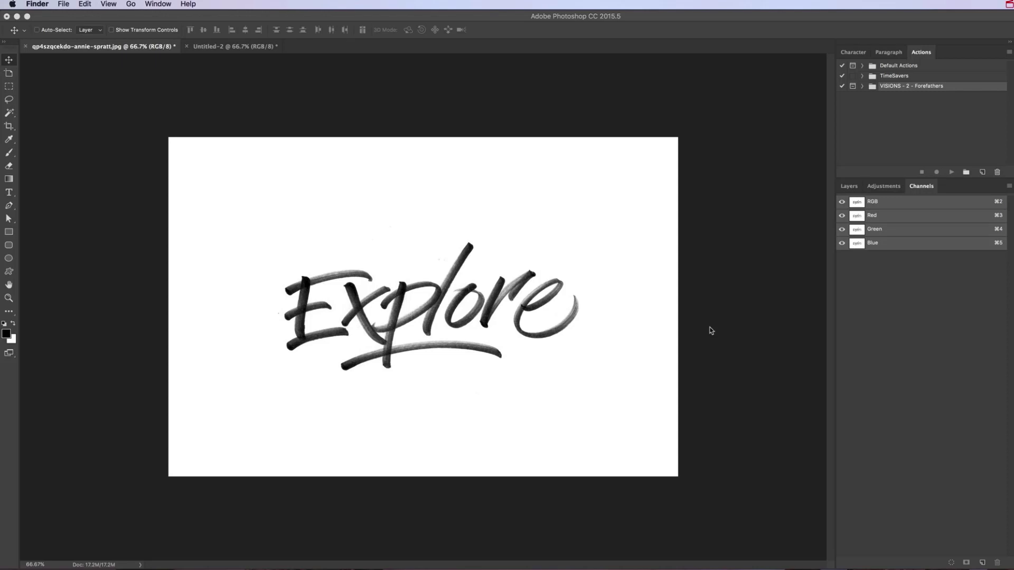
Bring Photoshop to the front showing the hand-lettered Explore image.
{"action": "left_click", "coordinate": [711, 331]}
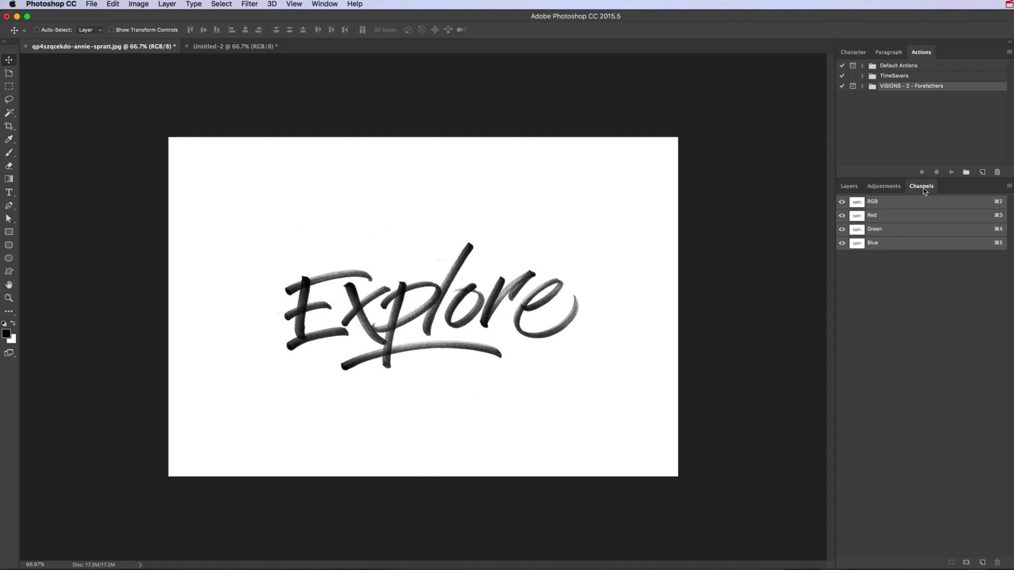
{"action": "left_click", "coordinate": [324, 4]}
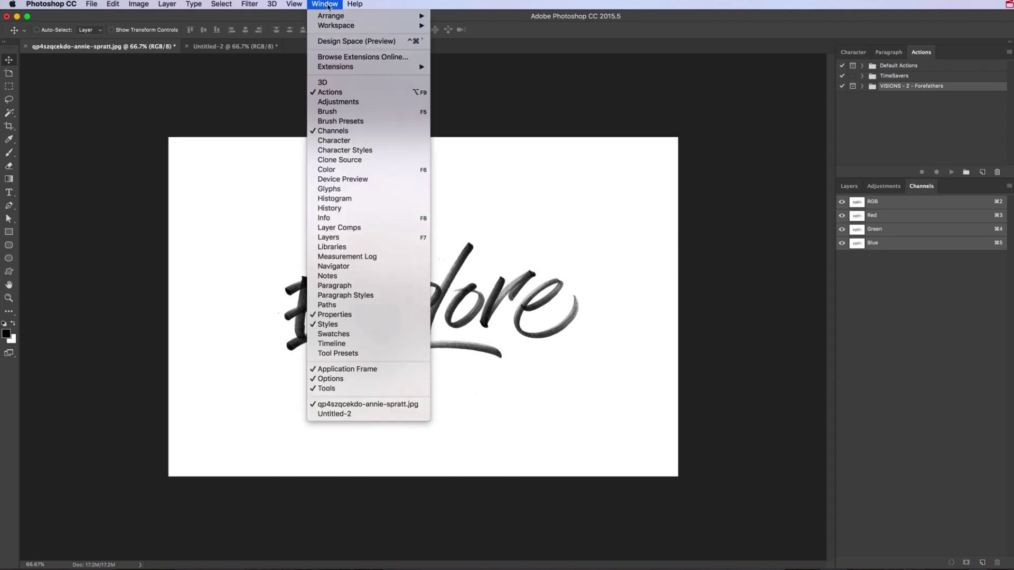
{"action": "left_click", "coordinate": [326, 6]}
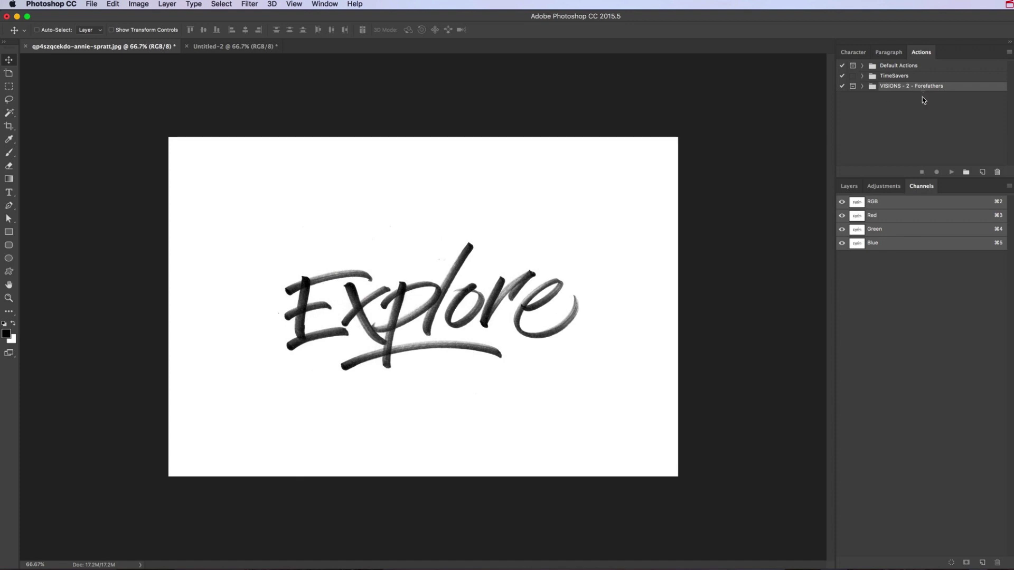
{"action": "left_click", "coordinate": [849, 188]}
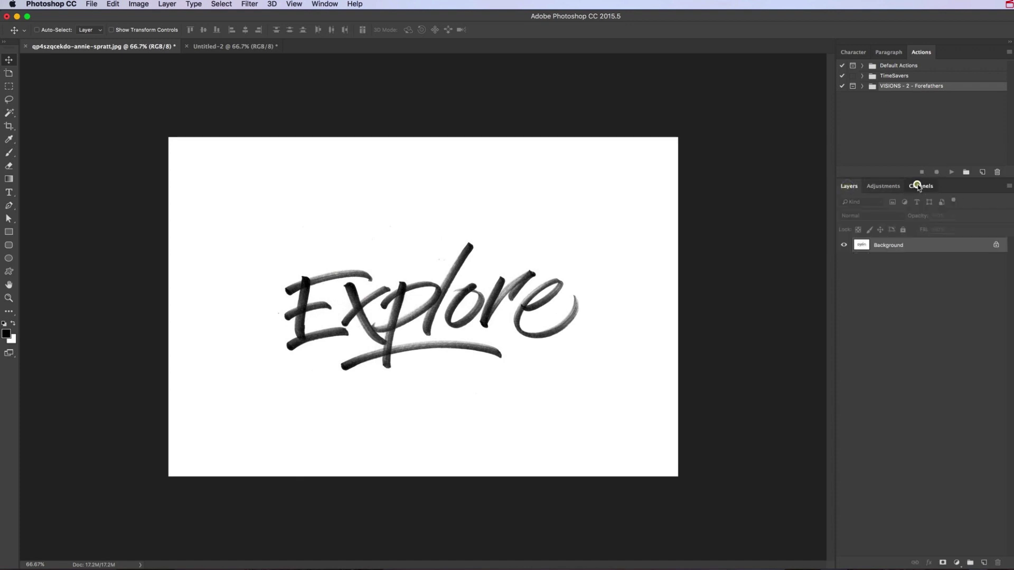
{"action": "left_click", "coordinate": [919, 187]}
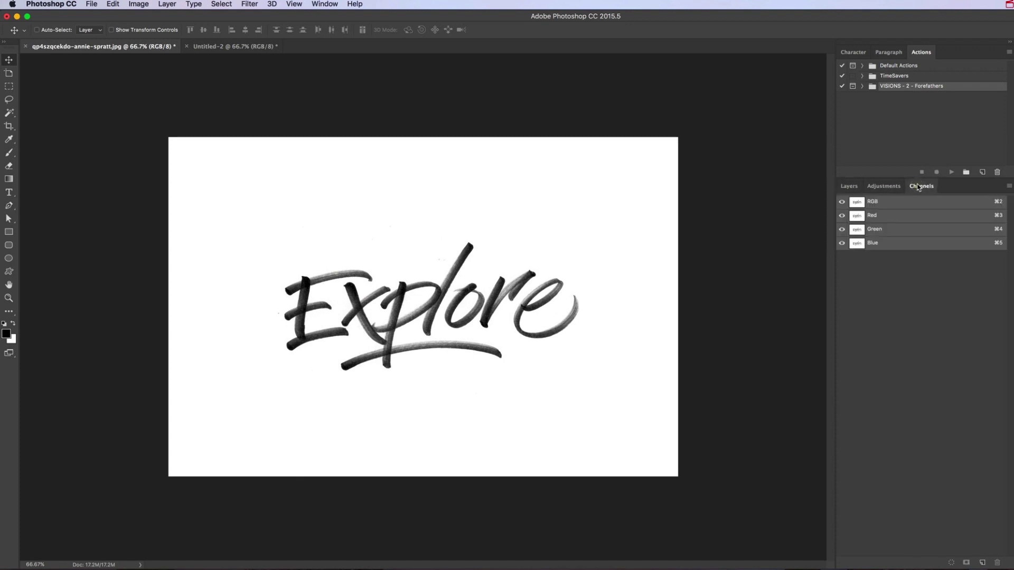
Add a new action set named 'Remove Action' in the Actions panel.
{"action": "left_click", "coordinate": [965, 172]}
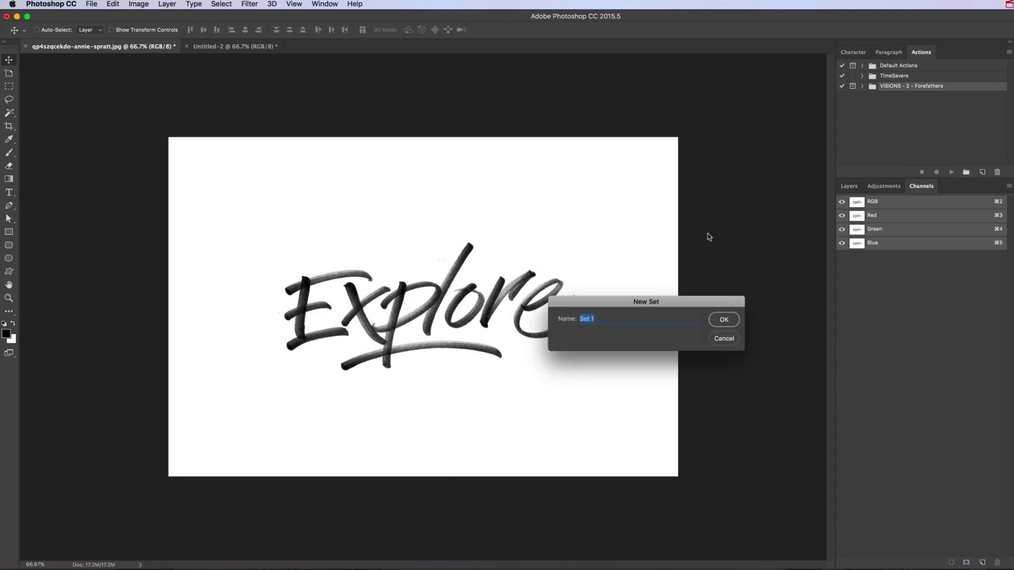
{"action": "type", "text": "Remove "}
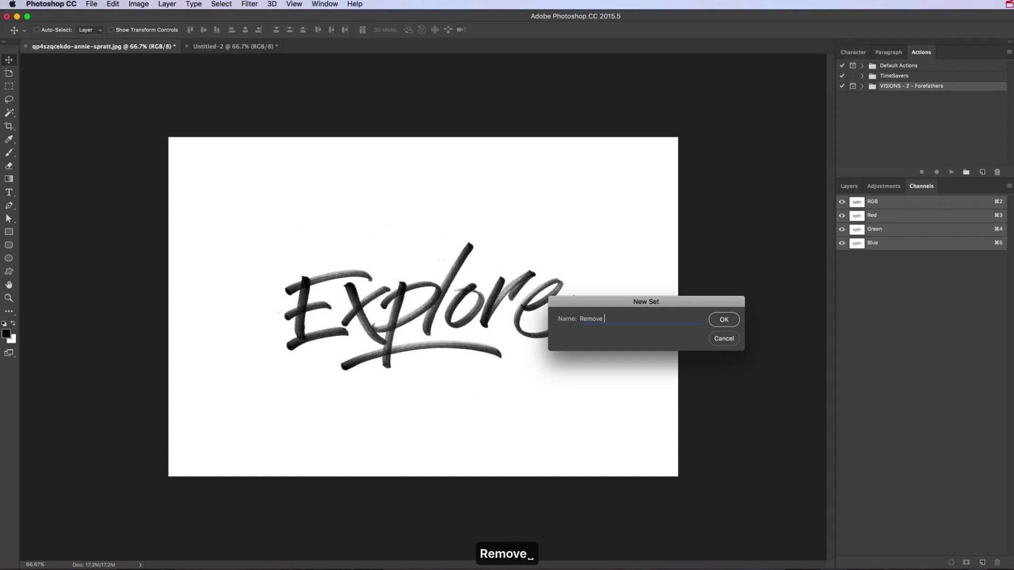
{"action": "type", "text": "Action"}
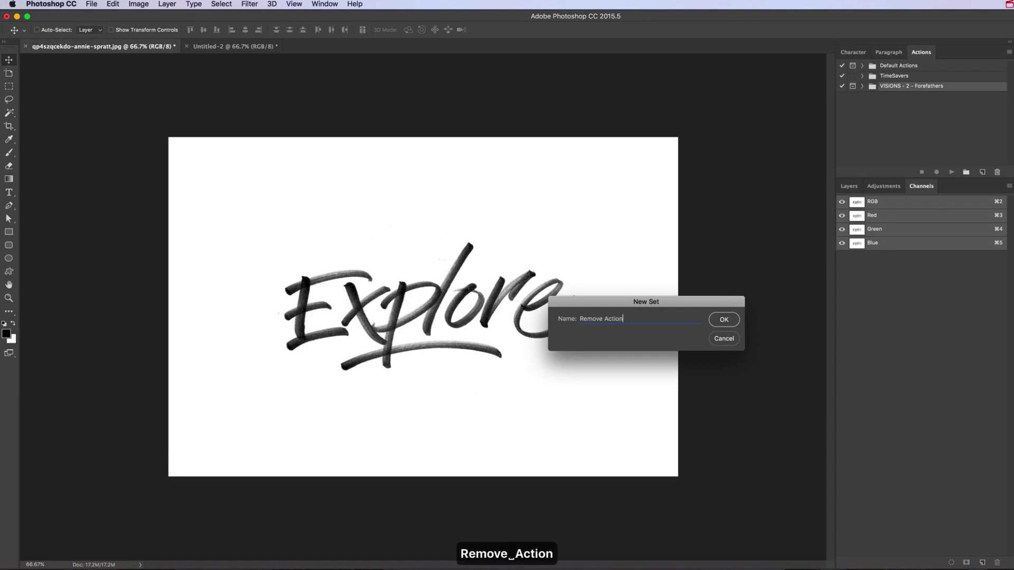
{"action": "key", "text": "Return"}
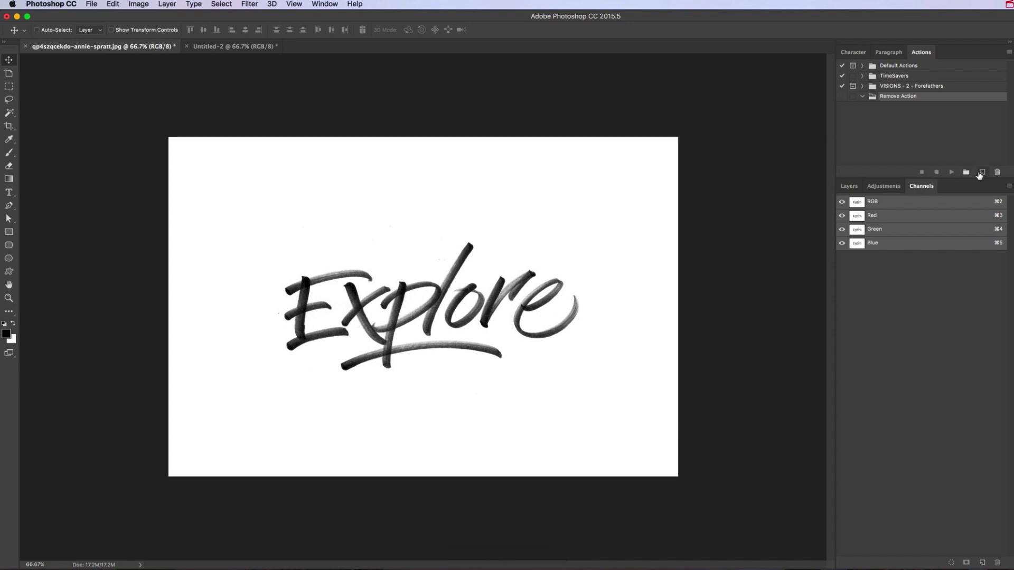
Create a 'Remove BG' action in the Remove Action set and begin recording it.
{"action": "left_click", "coordinate": [981, 174]}
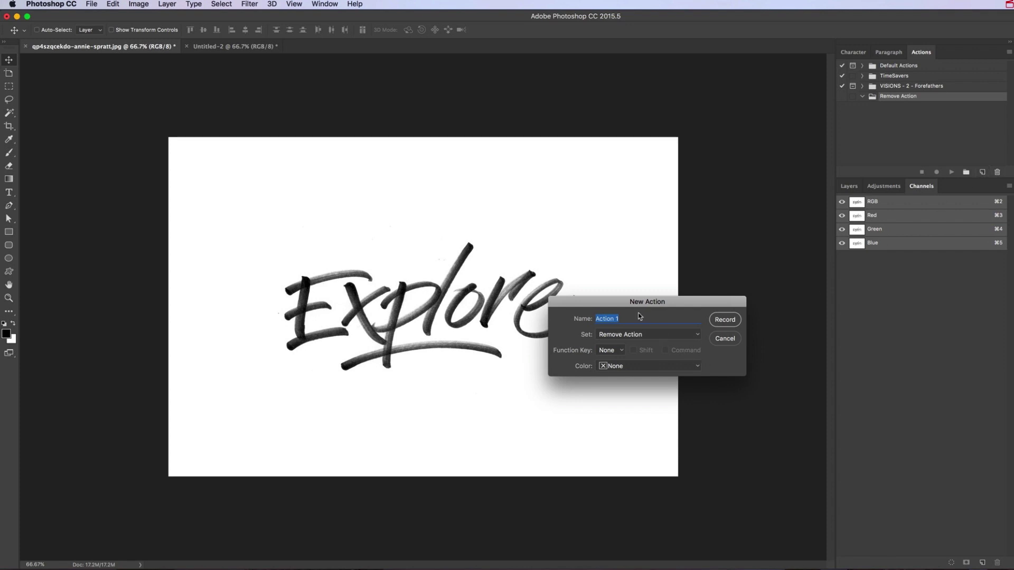
{"action": "type", "text": "Re"}
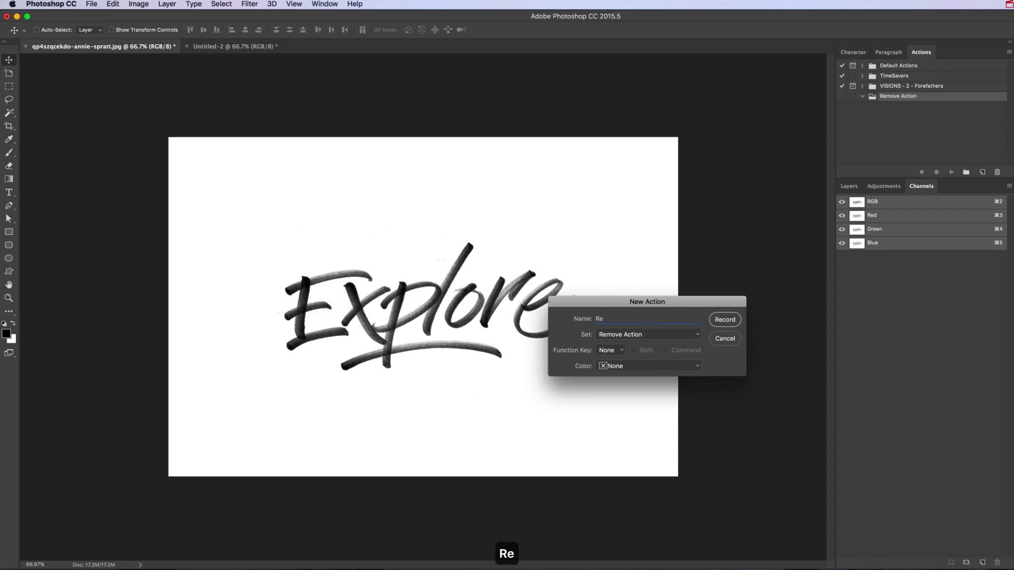
{"action": "type", "text": "move "}
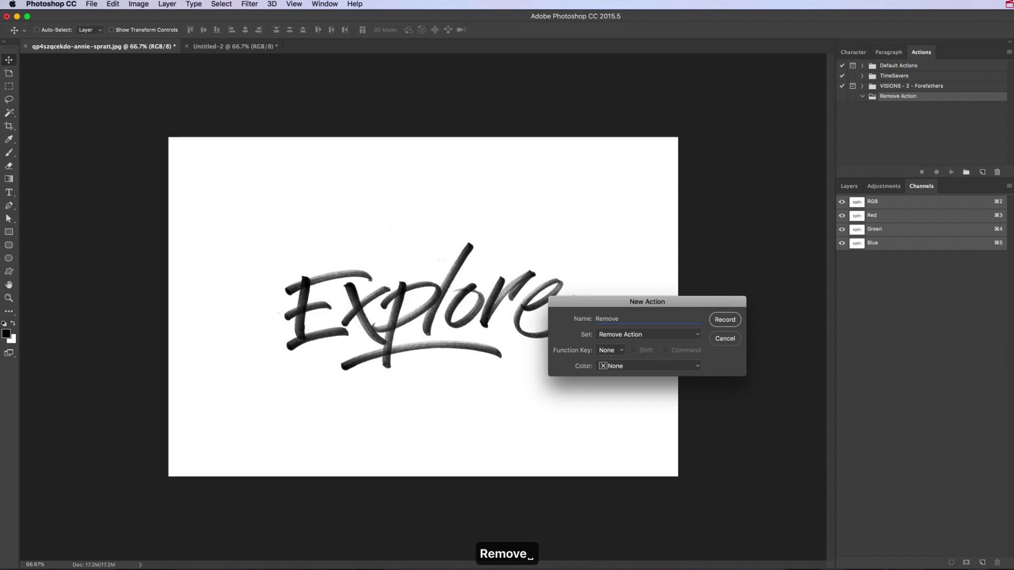
{"action": "type", "text": "BG"}
{"action": "key", "text": "Return"}
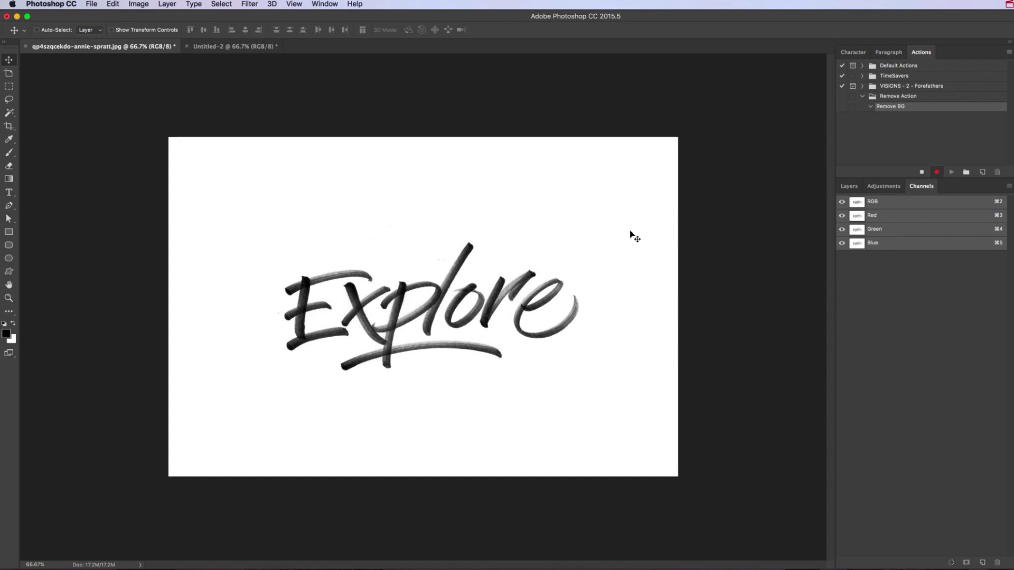
Select all, load the image brightness as a selection, save it as Alpha 1, and reload Alpha 1.
{"action": "left_click", "coordinate": [227, 5]}
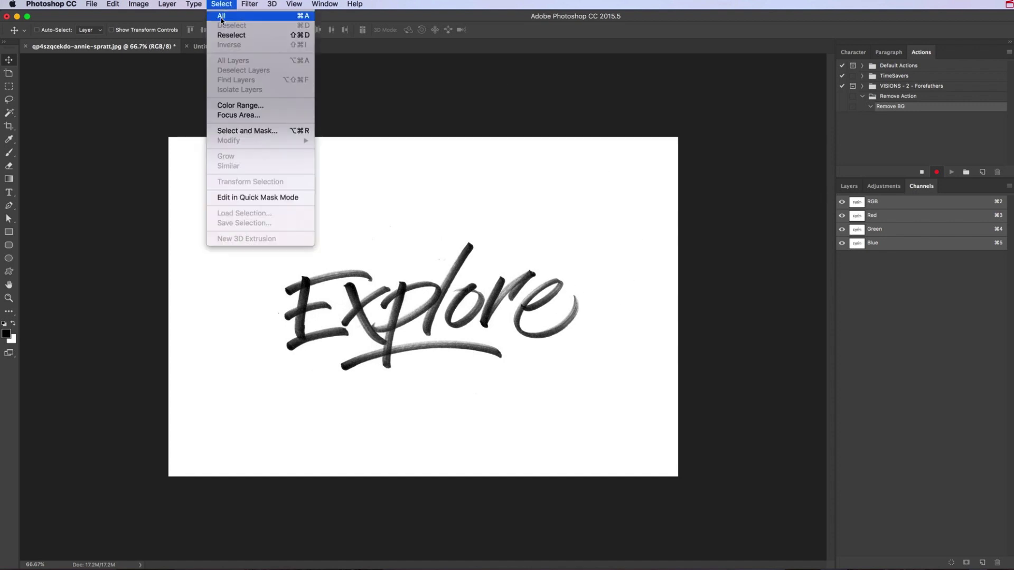
{"action": "left_click", "coordinate": [221, 16]}
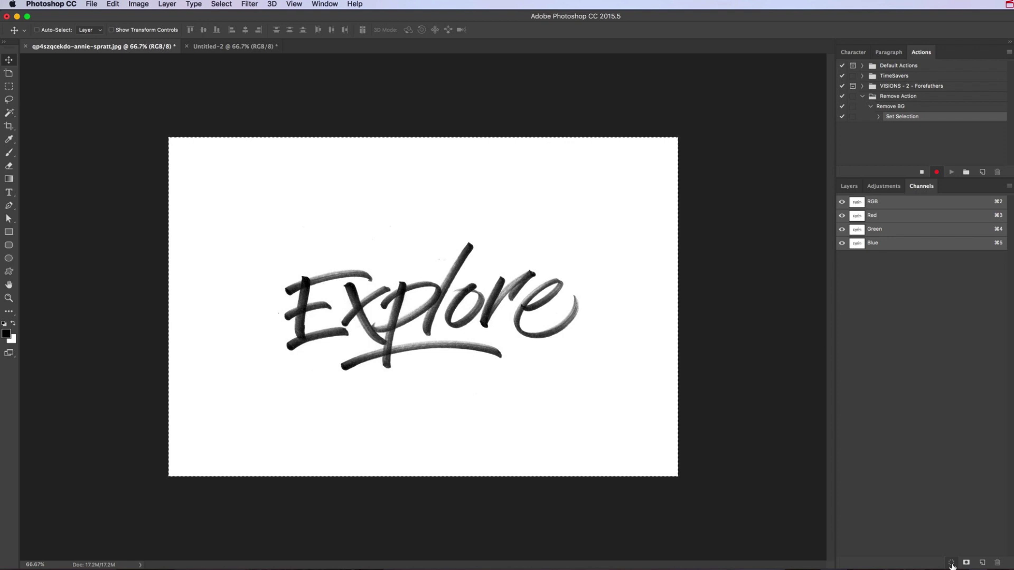
{"action": "left_click", "coordinate": [951, 563]}
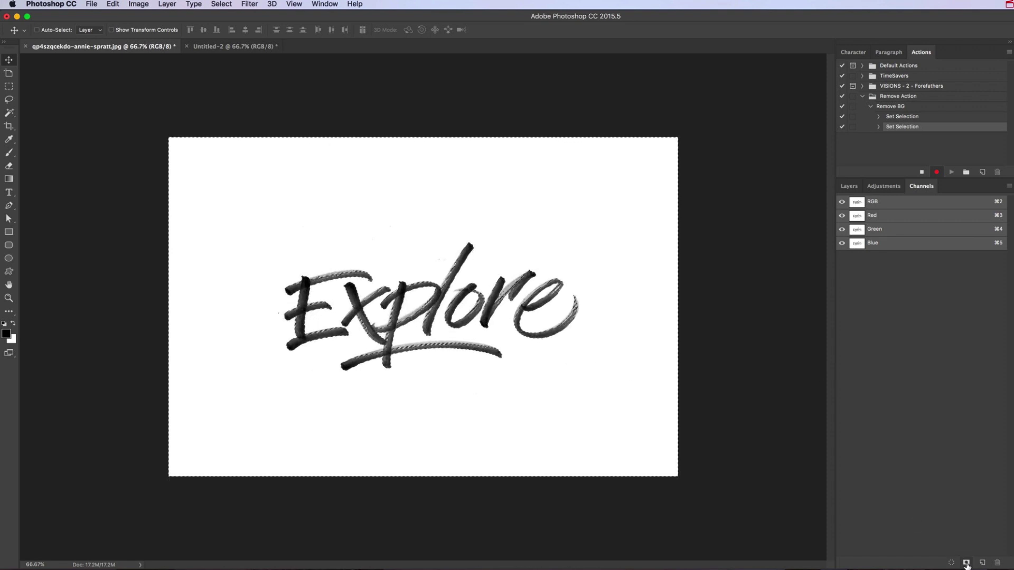
{"action": "left_click", "coordinate": [966, 564]}
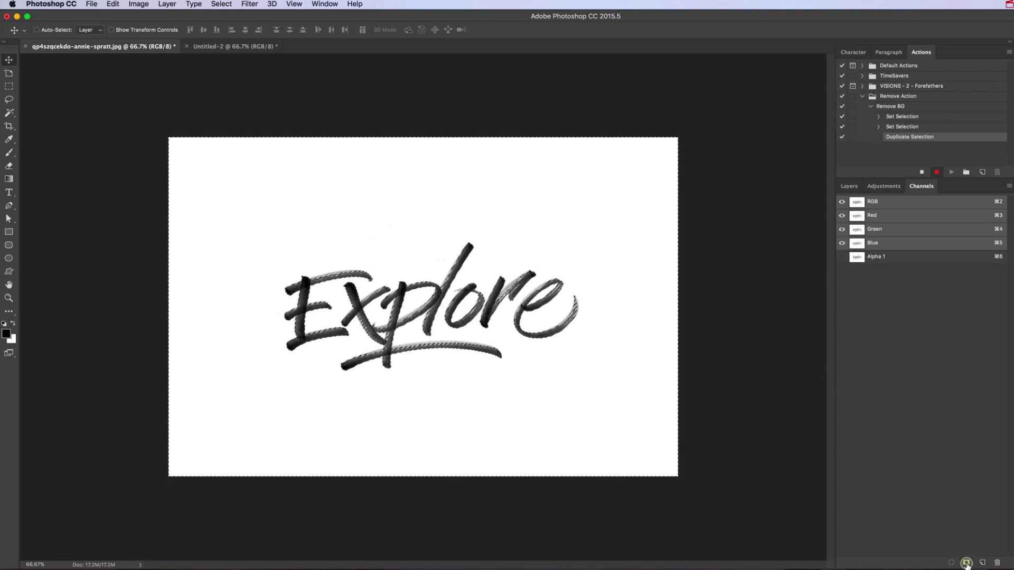
{"action": "left_click", "coordinate": [896, 260], "text": "super"}
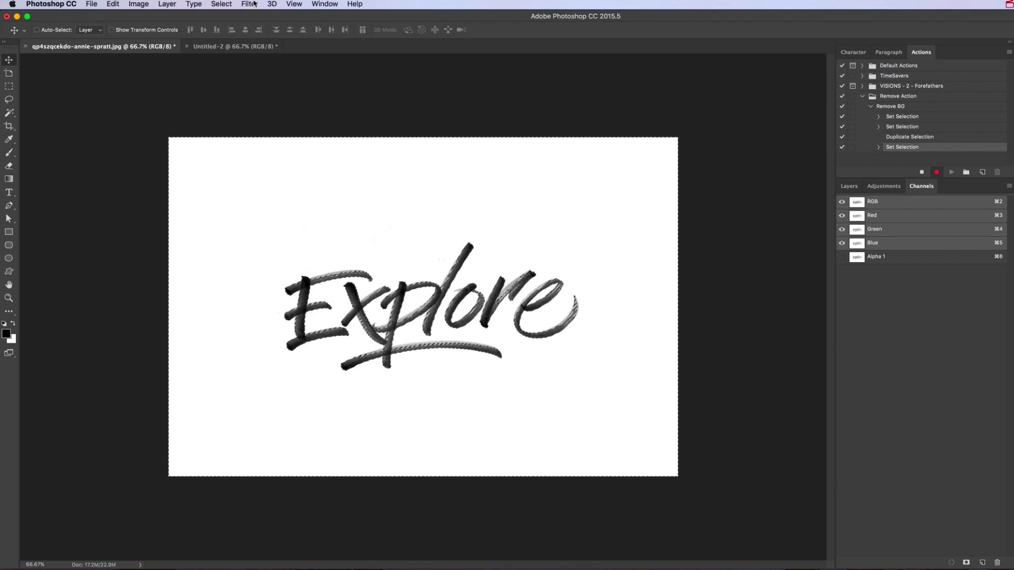
Invert the selection, add an empty Layer 1, and hide the Background layer.
{"action": "left_click", "coordinate": [222, 4]}
{"action": "left_click", "coordinate": [228, 43]}
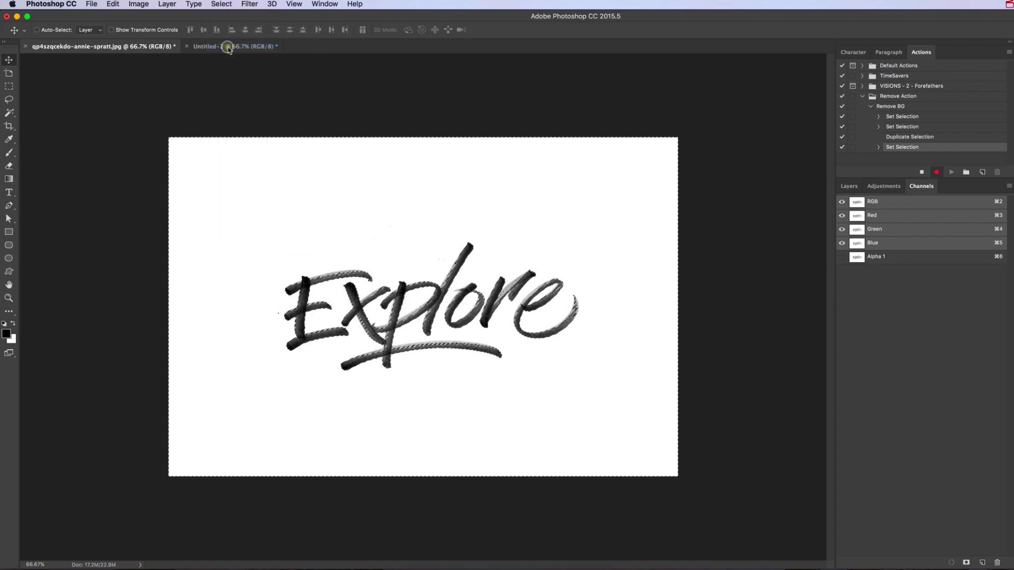
{"action": "left_click", "coordinate": [850, 187]}
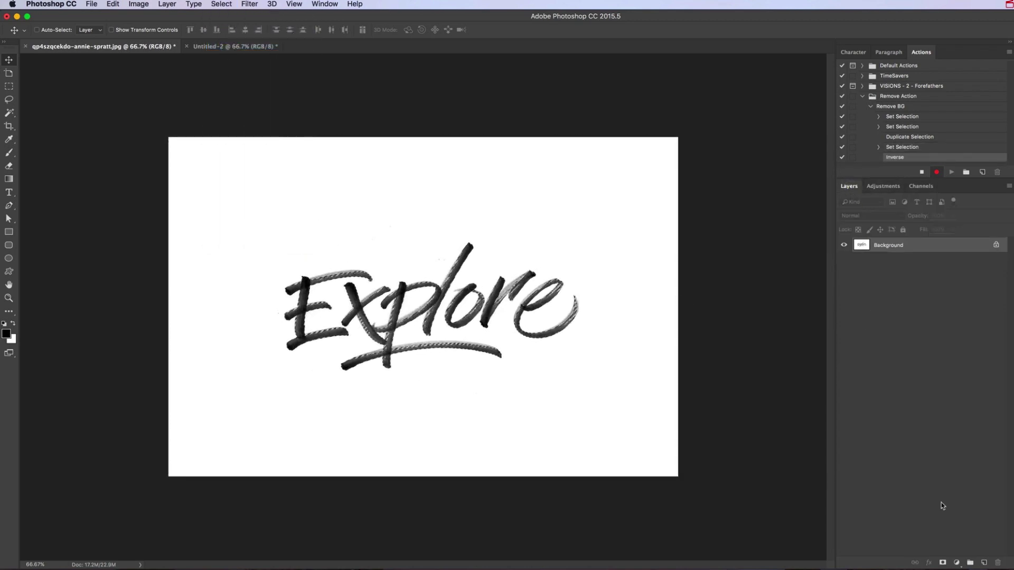
{"action": "left_click", "coordinate": [983, 563]}
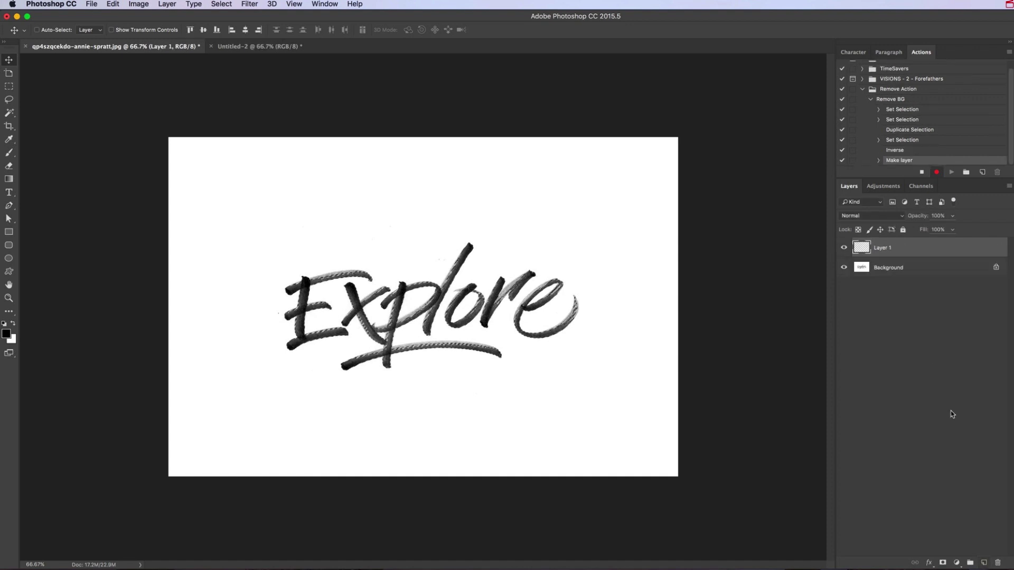
{"action": "left_click", "coordinate": [844, 268]}
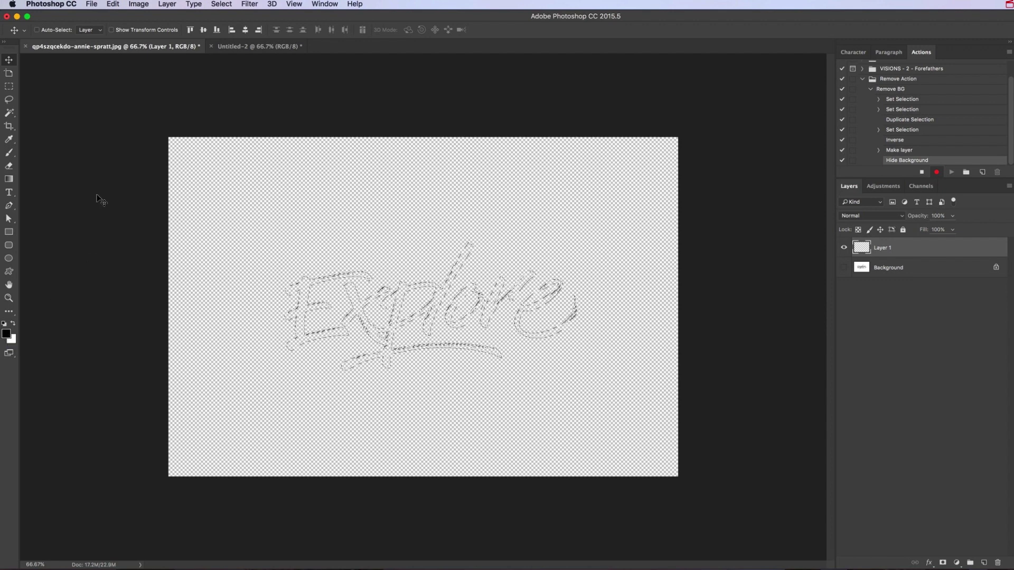
{"action": "left_click", "coordinate": [113, 3]}
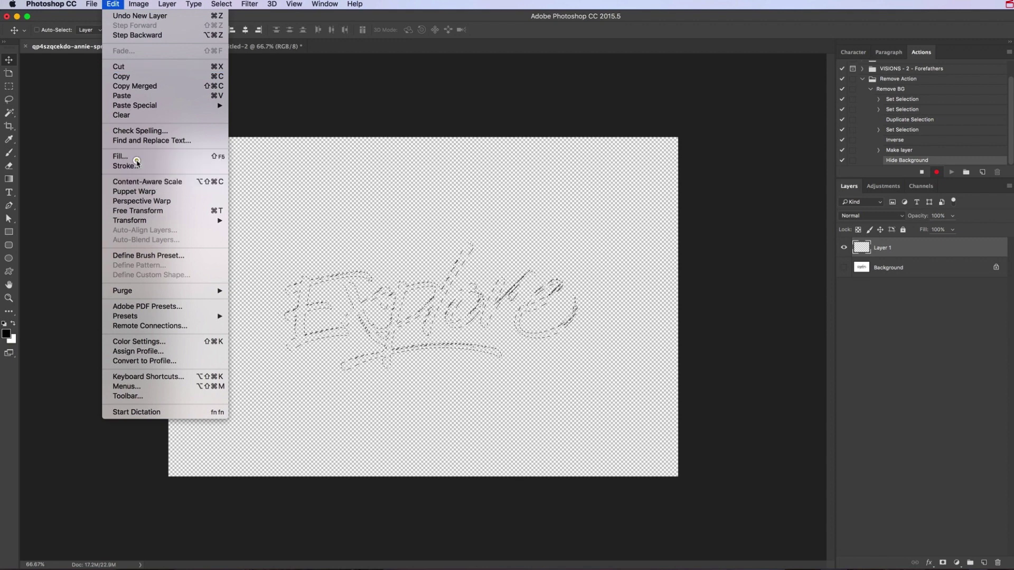
Fill the selection on Layer 1 with the Foreground Color, then deselect.
{"action": "left_click", "coordinate": [116, 152]}
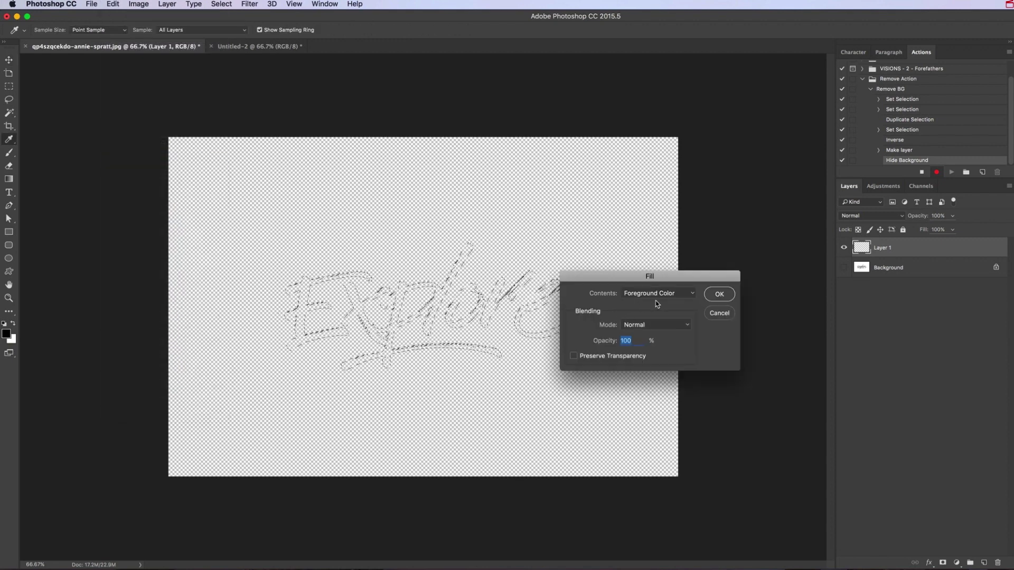
{"action": "left_click", "coordinate": [643, 295]}
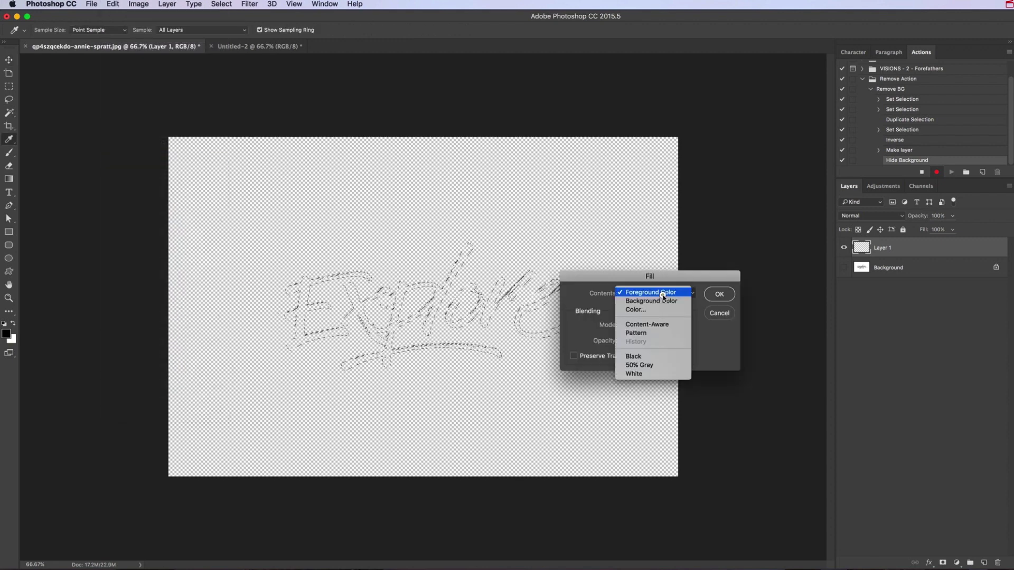
{"action": "left_click", "coordinate": [664, 296]}
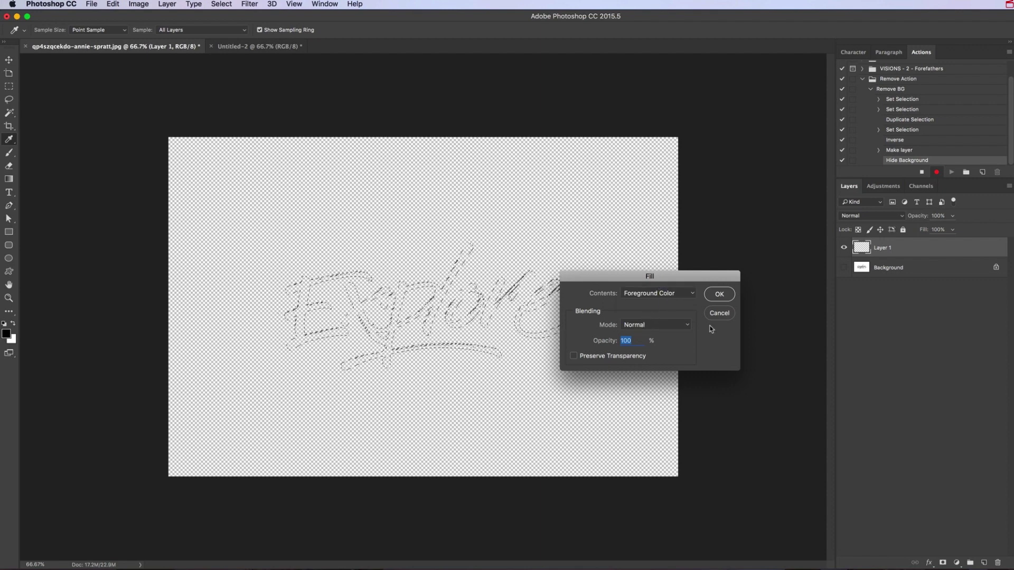
{"action": "left_click", "coordinate": [719, 294]}
{"action": "key", "text": "v"}
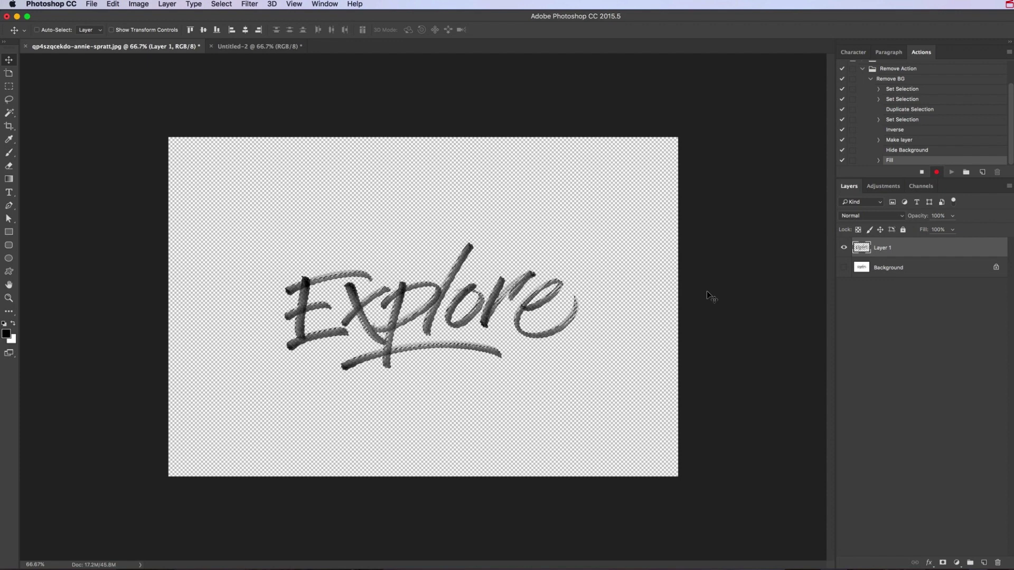
{"action": "left_click", "coordinate": [222, 4]}
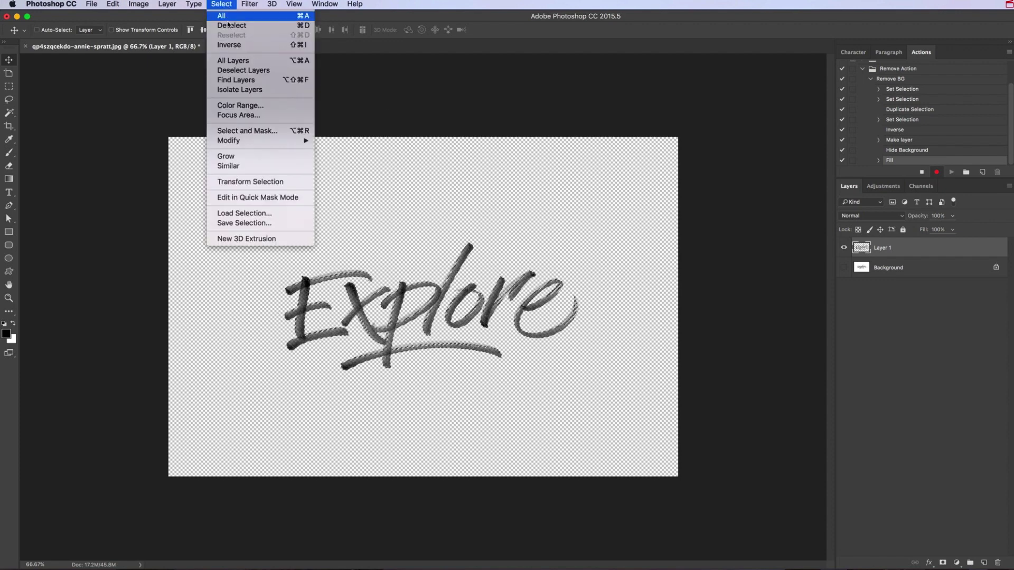
{"action": "left_click", "coordinate": [228, 25]}
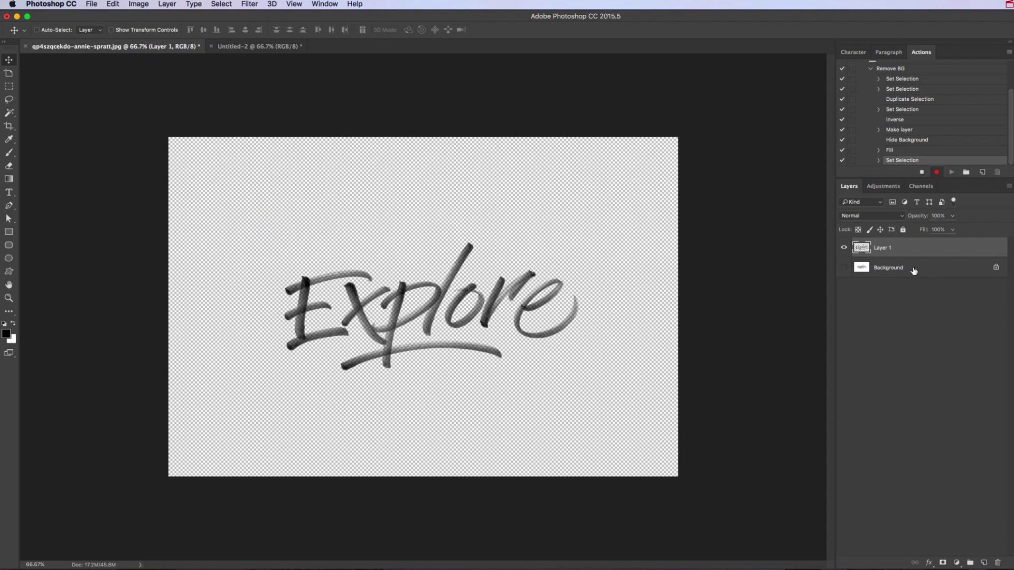
Delete the Background layer, stop the Remove BG recording, and collapse its steps.
{"action": "left_click_drag", "start_coordinate": [912, 271], "coordinate": [998, 562]}
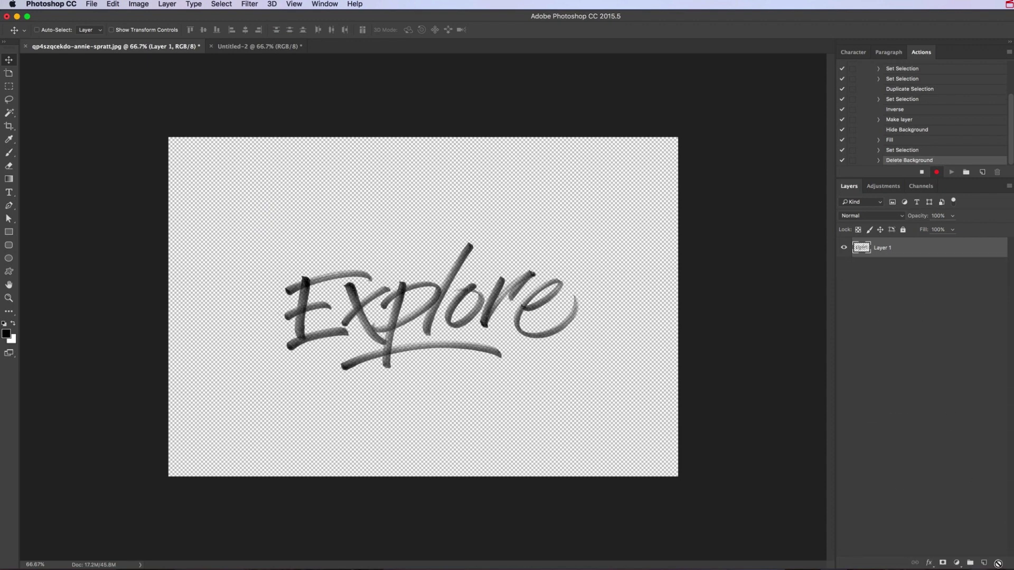
{"action": "left_click", "coordinate": [921, 172]}
{"action": "scroll", "coordinate": [950, 150], "scroll_direction": "up", "scroll_amount": 3}
{"action": "scroll", "coordinate": [950, 150], "scroll_direction": "down", "scroll_amount": 3}
{"action": "scroll", "coordinate": [942, 153], "scroll_direction": "up", "scroll_amount": 3}
{"action": "left_click", "coordinate": [868, 107]}
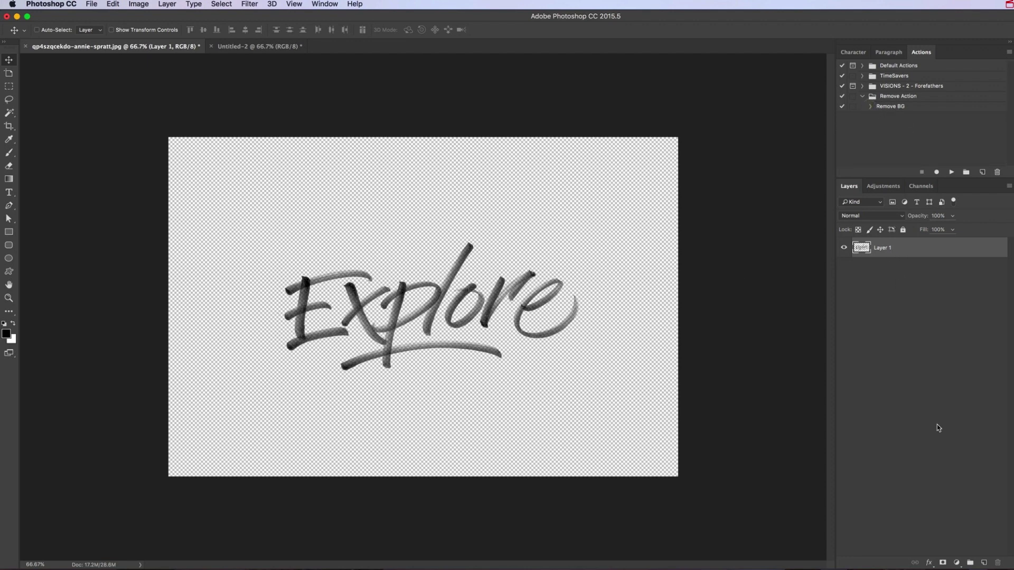
Copy the whole red-jacket photo from Untitled-2 into the lettering document beneath Layer 1.
{"action": "left_click", "coordinate": [269, 48]}
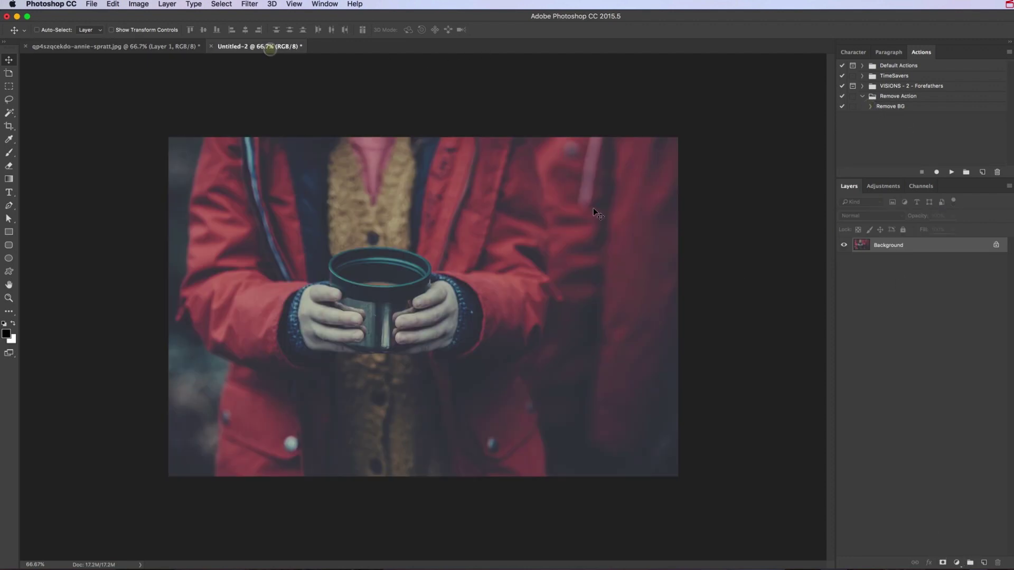
{"action": "key", "text": "super+a"}
{"action": "key", "text": "super+c"}
{"action": "left_click", "coordinate": [157, 47]}
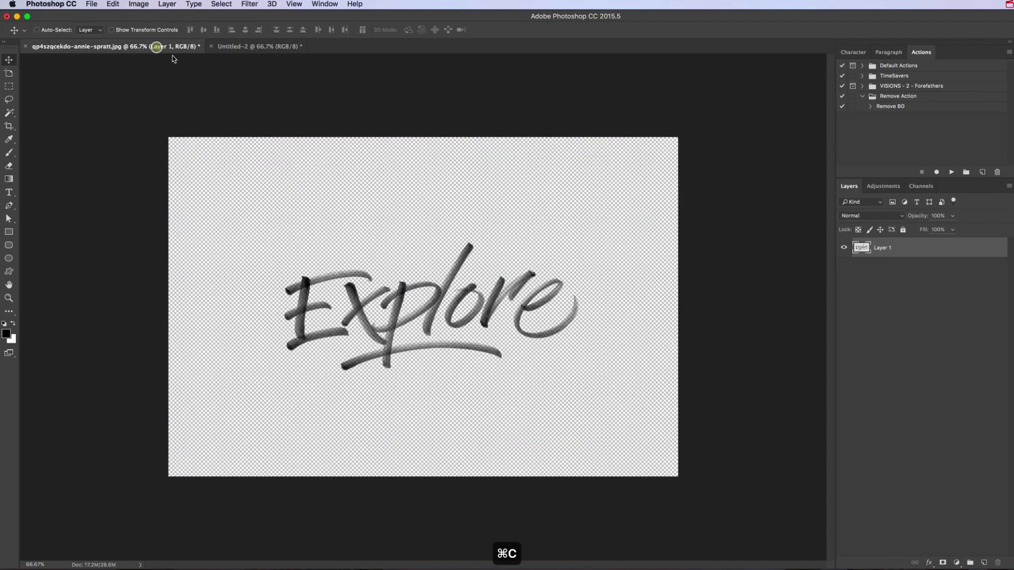
{"action": "left_click_drag", "start_coordinate": [860, 268], "coordinate": [897, 240]}
{"action": "key", "text": "super+space"}
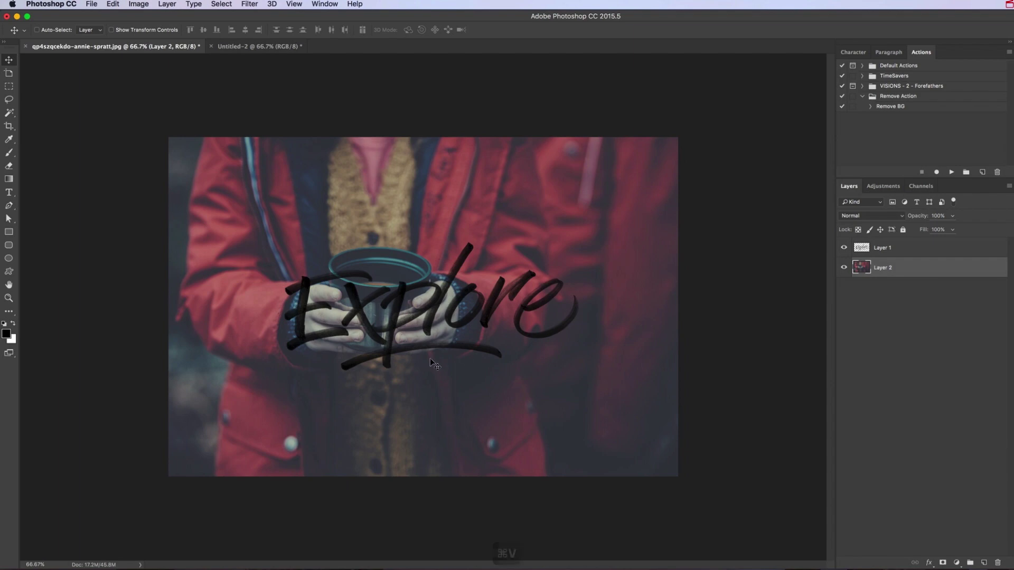
{"action": "left_click_drag", "start_coordinate": [405, 342], "coordinate": [617, 334]}
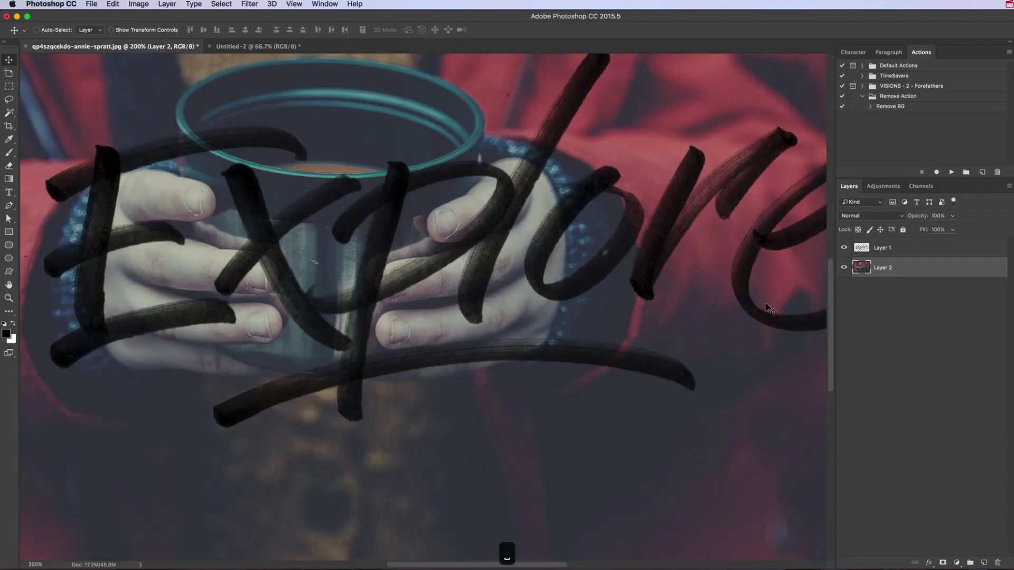
{"action": "left_click_drag", "start_coordinate": [600, 263], "coordinate": [580, 264]}
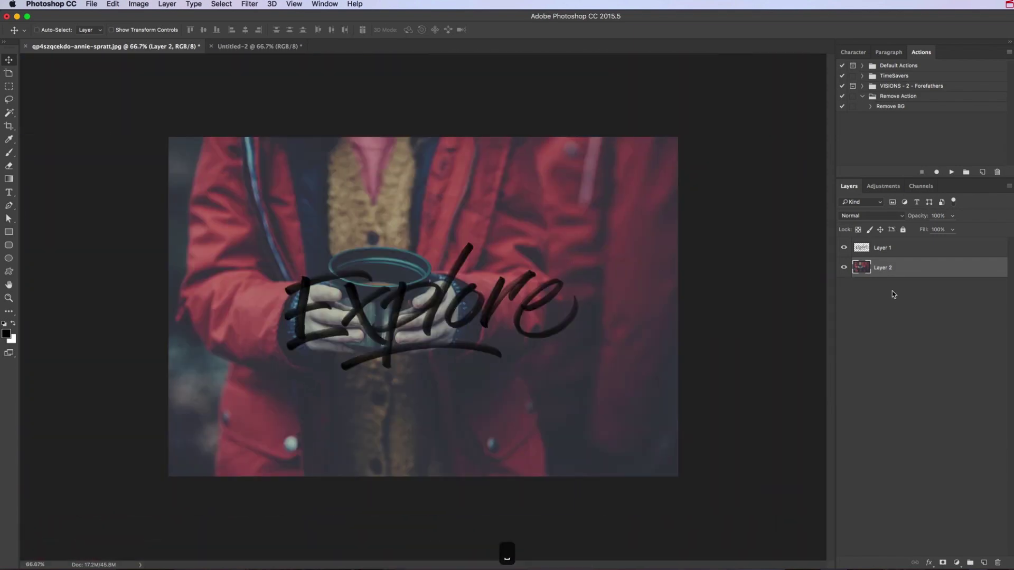
Give Layer 1 a white Color Overlay layer style so the lettering shows white.
{"action": "double_click", "coordinate": [909, 249]}
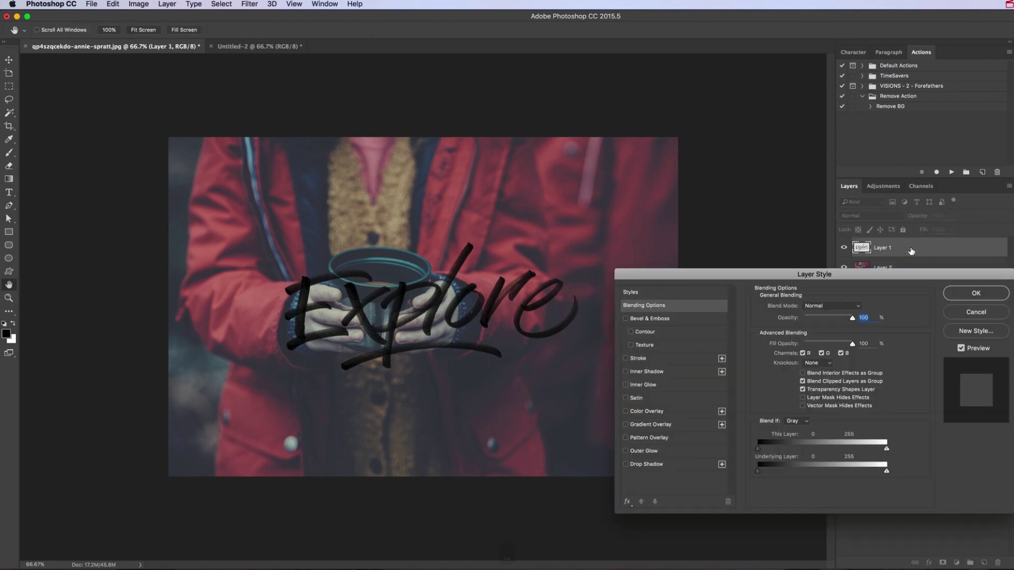
{"action": "left_click_drag", "start_coordinate": [730, 275], "coordinate": [627, 207]}
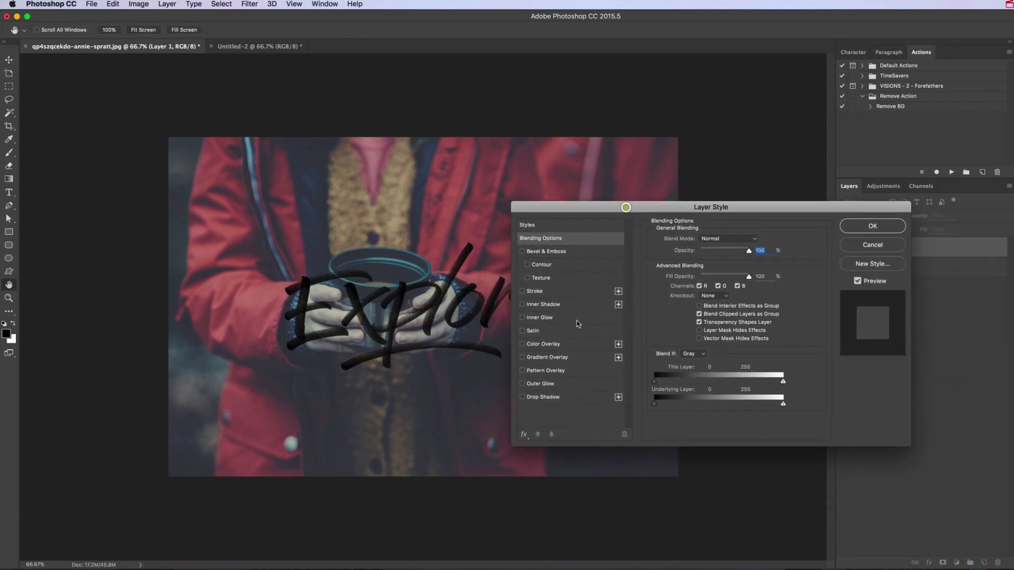
{"action": "left_click", "coordinate": [542, 344]}
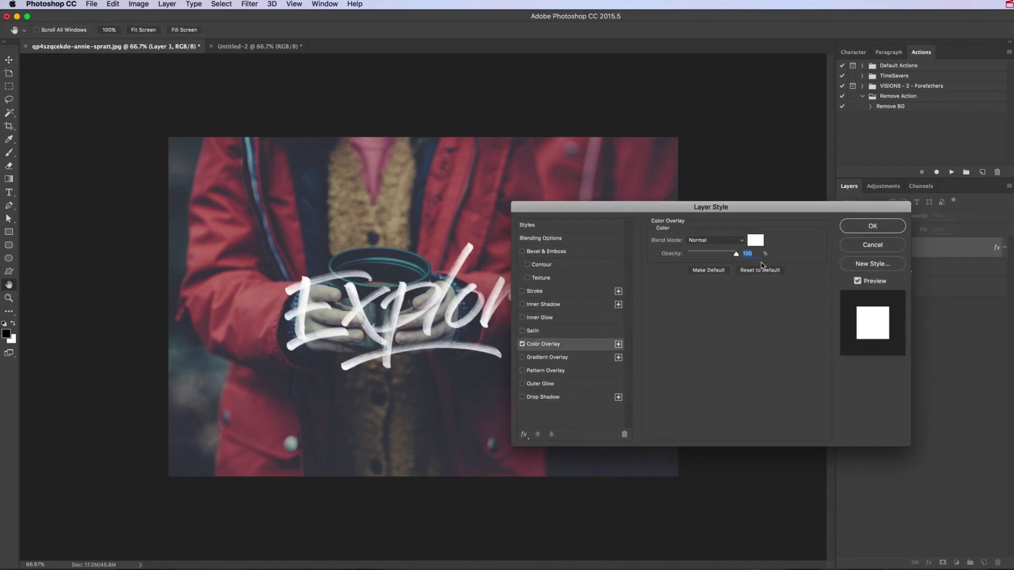
{"action": "left_click", "coordinate": [877, 227]}
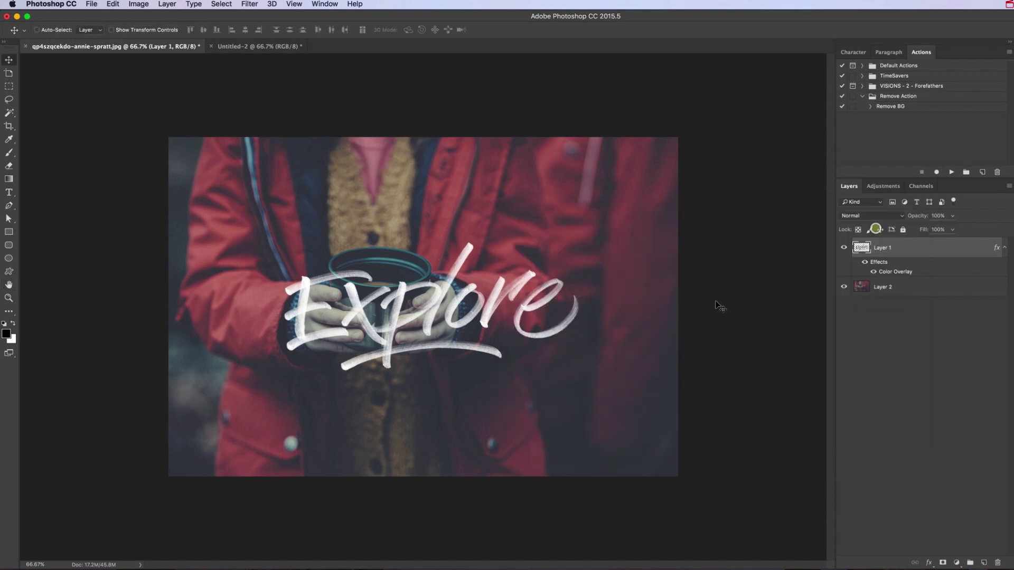
{"action": "left_click", "coordinate": [437, 307], "text": "super"}
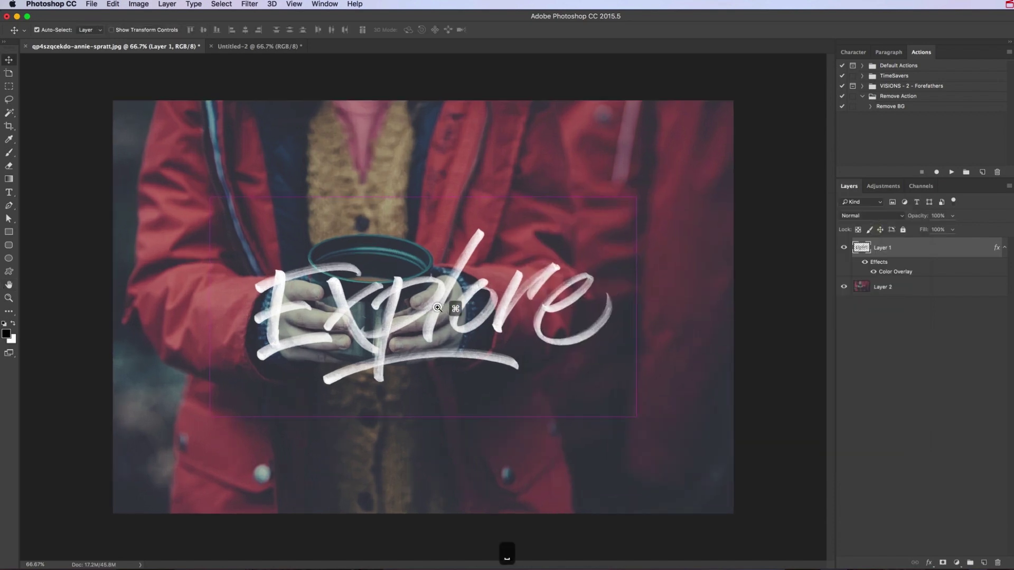
{"action": "left_click", "coordinate": [437, 307], "text": "super"}
{"action": "left_click", "coordinate": [438, 310], "text": "super"}
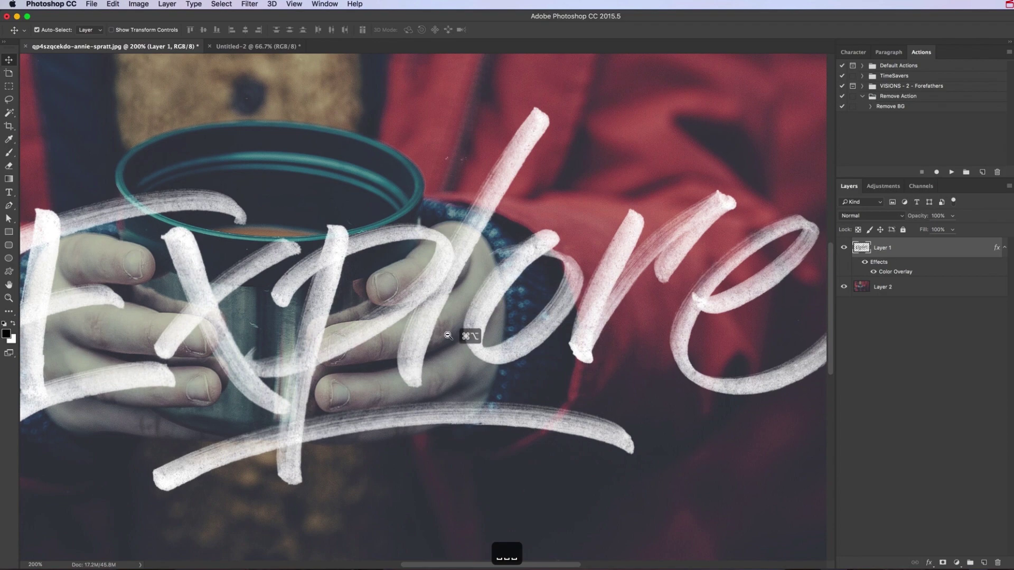
{"action": "left_click", "coordinate": [447, 336], "text": "alt+super"}
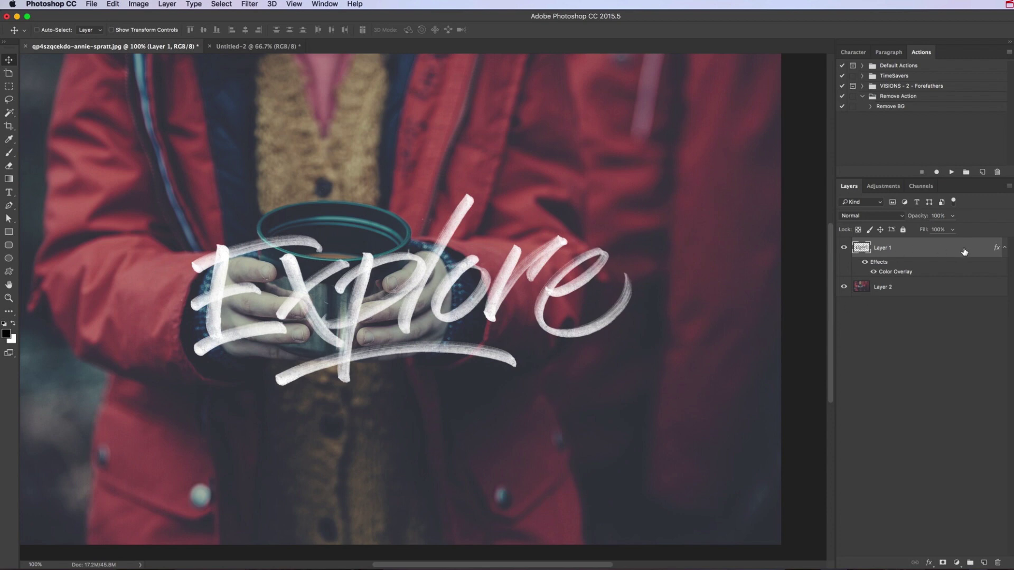
{"action": "left_click", "coordinate": [1003, 249]}
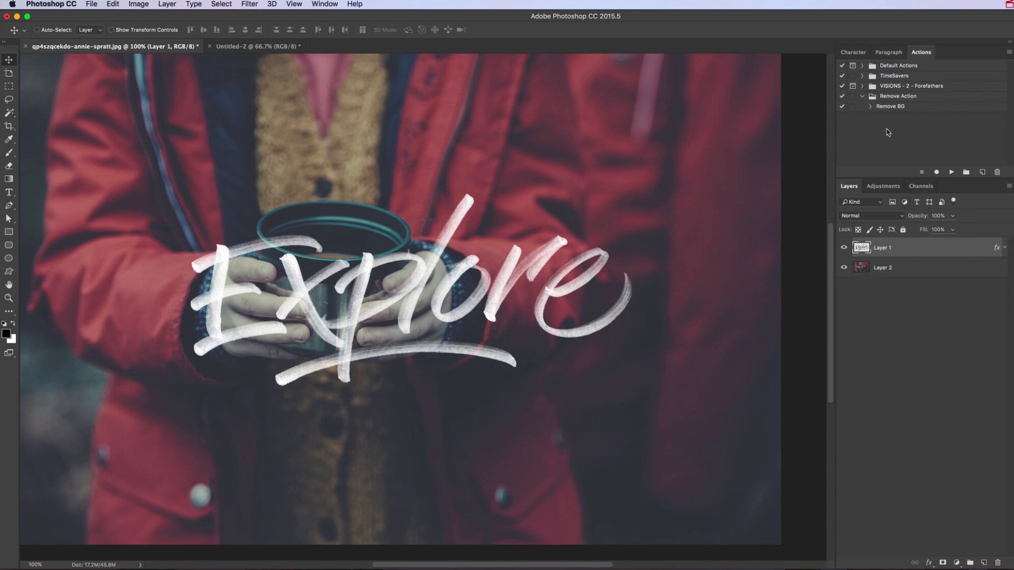
{"action": "left_click", "coordinate": [910, 107]}
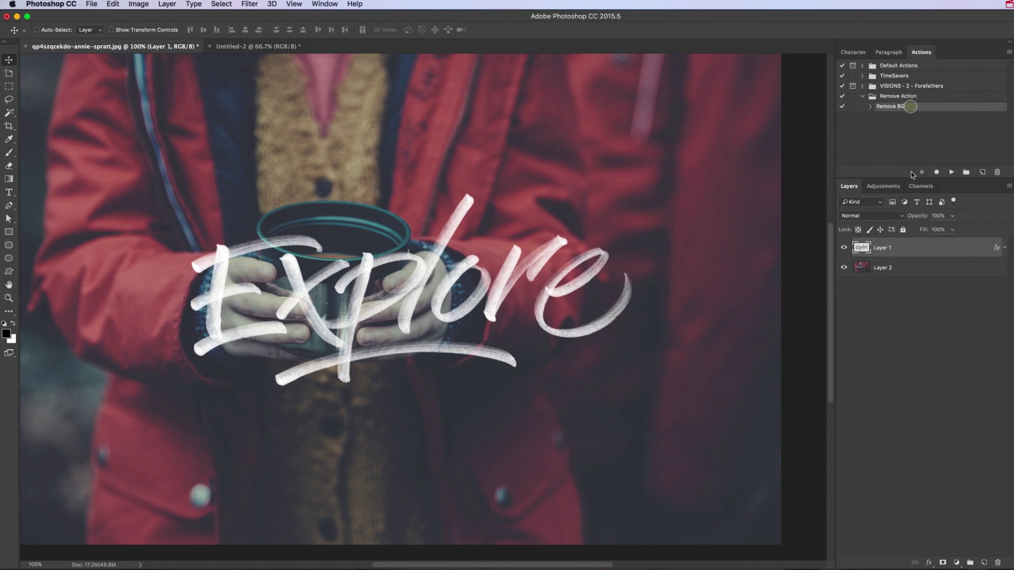
{"action": "scroll", "coordinate": [285, 138], "scroll_direction": "up", "scroll_amount": 3}
{"action": "scroll", "coordinate": [275, 138], "scroll_direction": "up", "scroll_amount": 2}
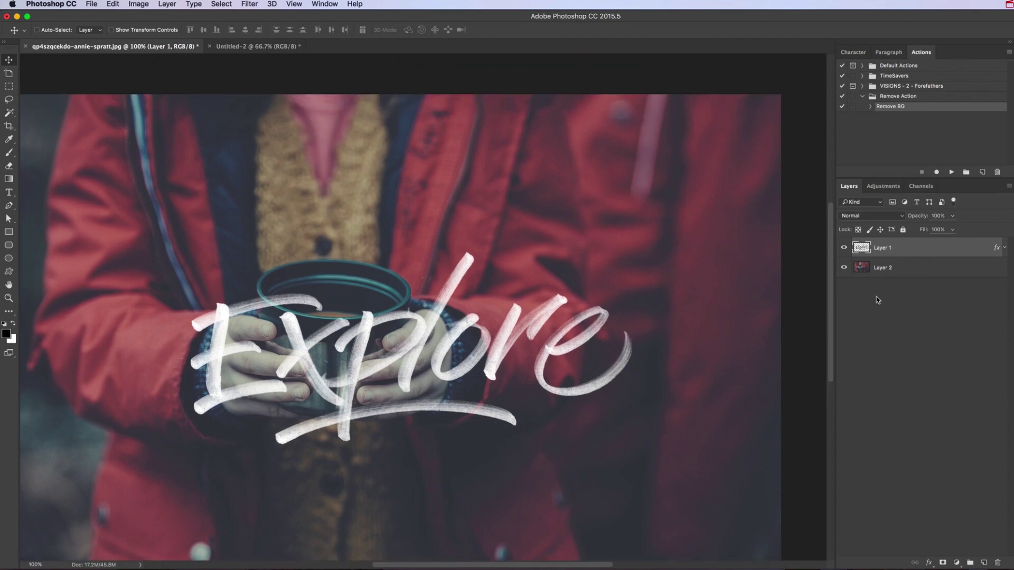
{"action": "scroll", "coordinate": [613, 236], "scroll_direction": "down", "scroll_amount": 5}
{"action": "scroll", "coordinate": [613, 236], "scroll_direction": "up", "scroll_amount": 3}
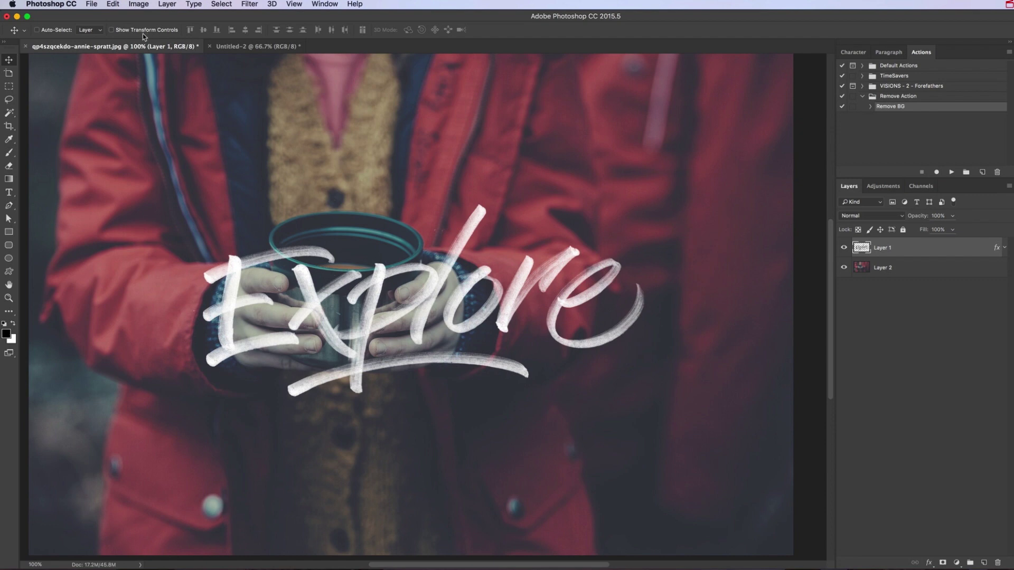
Open recent file 2017-01-02-0004.jpg and play the Remove BG action on it.
{"action": "left_click", "coordinate": [91, 3]}
{"action": "mouse_move", "coordinate": [137, 38]}
{"action": "left_click", "coordinate": [259, 56]}
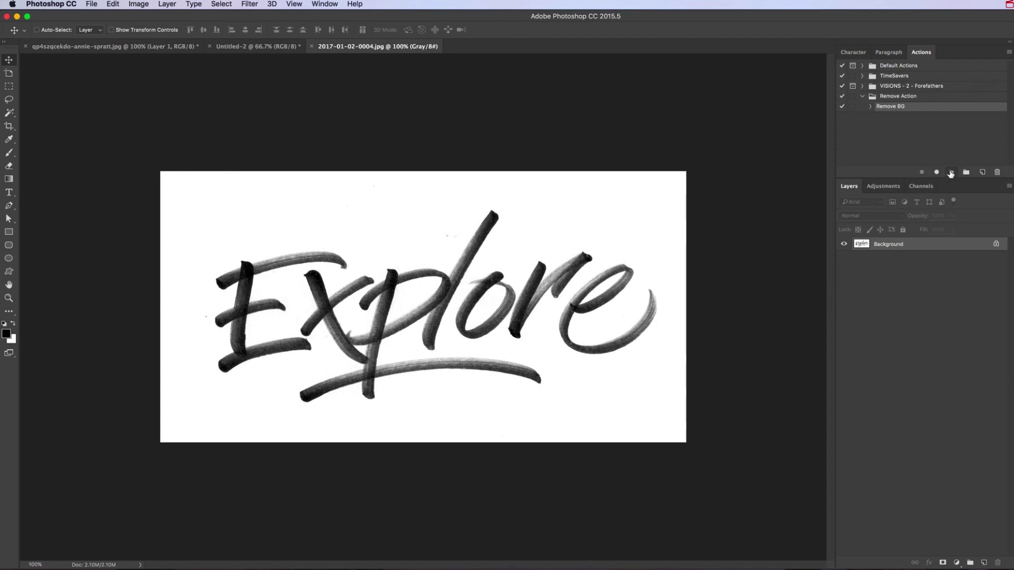
{"action": "left_click", "coordinate": [950, 173]}
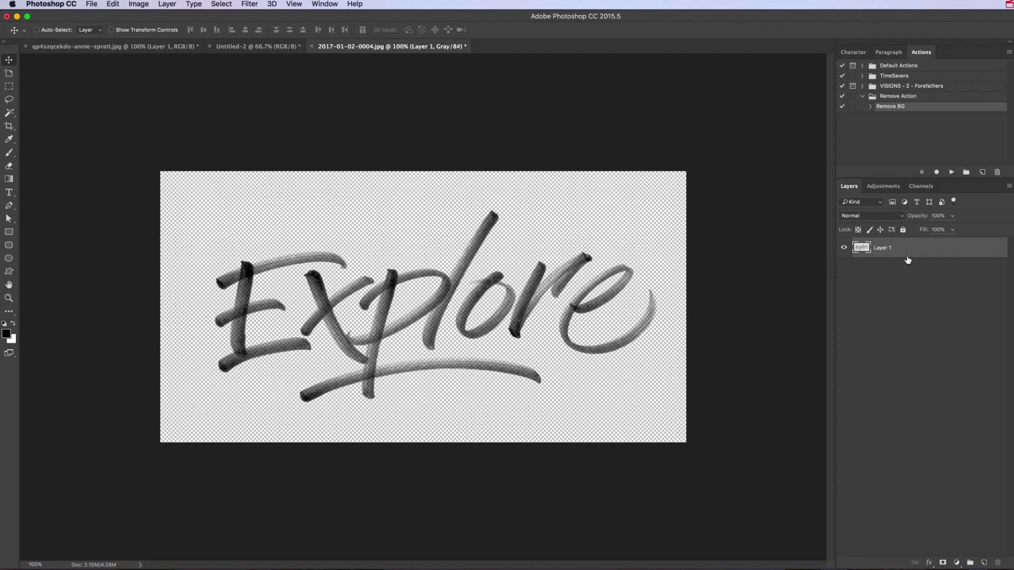
Add a mid-grey Solid Color fill layer and move it beneath Layer 1.
{"action": "left_click", "coordinate": [956, 563]}
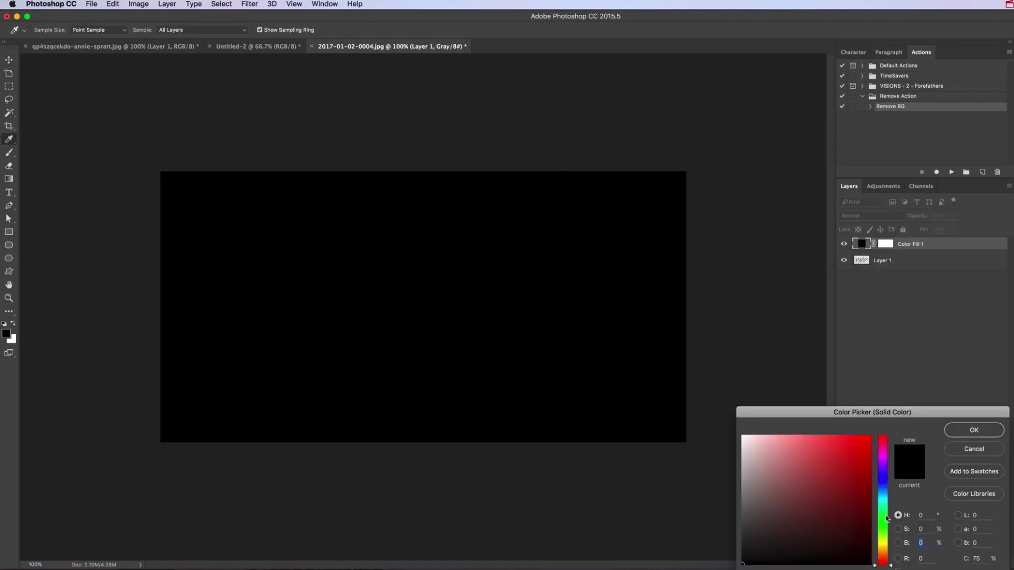
{"action": "mouse_move", "coordinate": [880, 503]}
{"action": "left_mouse_down"}
{"action": "mouse_move", "coordinate": [879, 478]}
{"action": "mouse_move", "coordinate": [879, 498]}
{"action": "left_mouse_up"}
{"action": "left_click_drag", "start_coordinate": [819, 446], "coordinate": [830, 457]}
{"action": "left_click", "coordinate": [973, 430]}
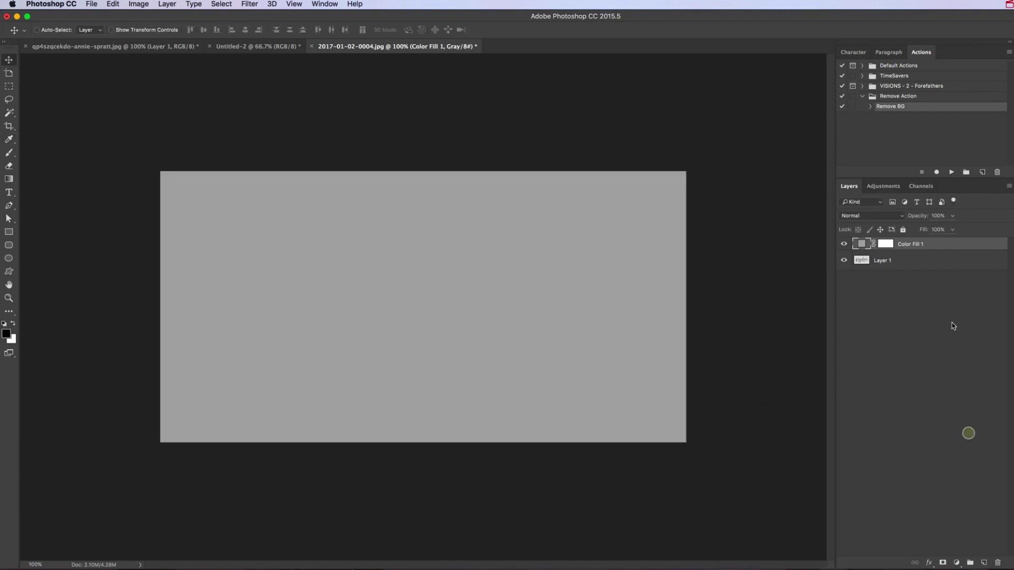
{"action": "left_click_drag", "start_coordinate": [921, 246], "coordinate": [918, 275]}
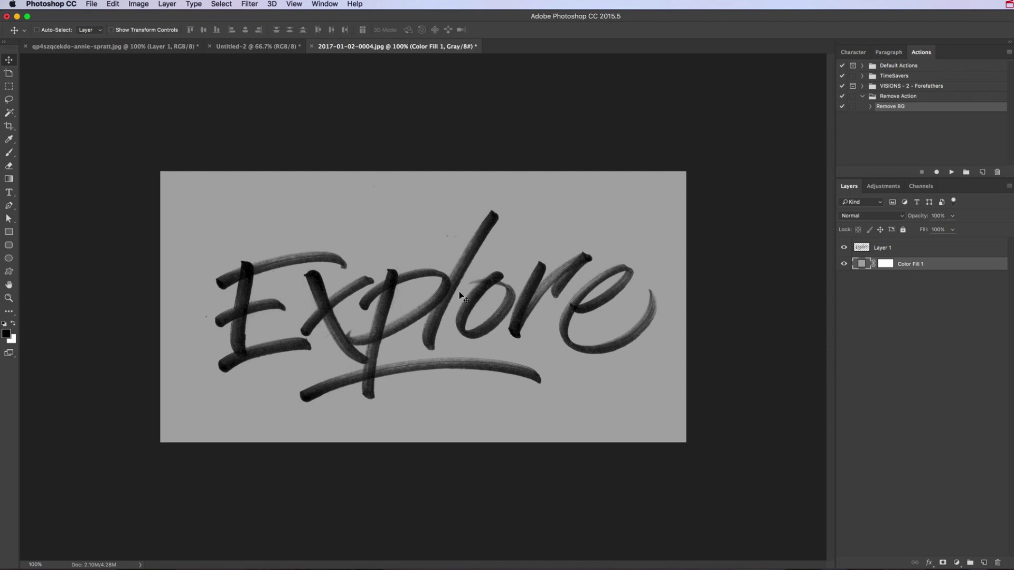
Give Layer 1 a white Color Overlay so the lettering turns white.
{"action": "double_click", "coordinate": [909, 246]}
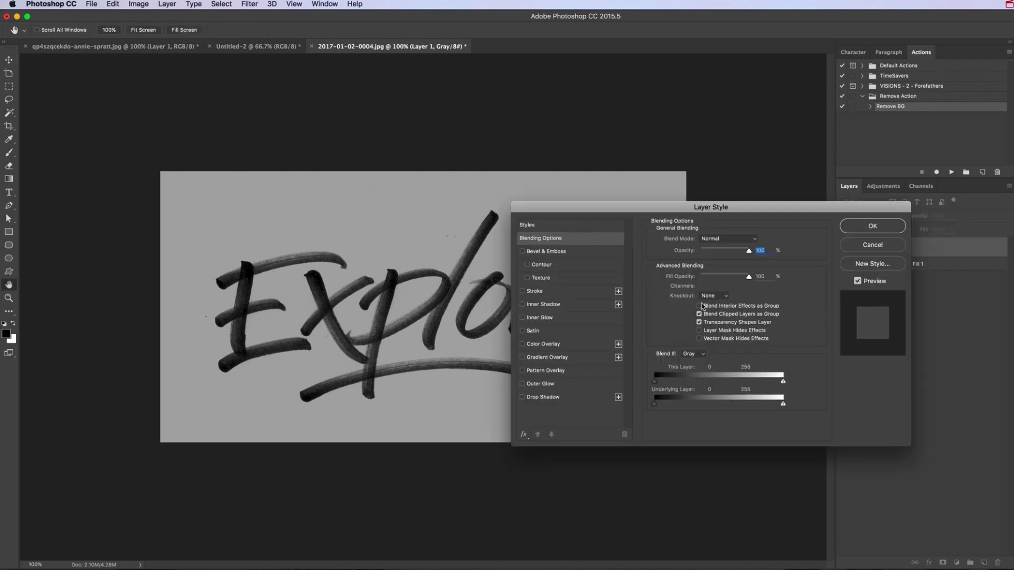
{"action": "left_click", "coordinate": [559, 349]}
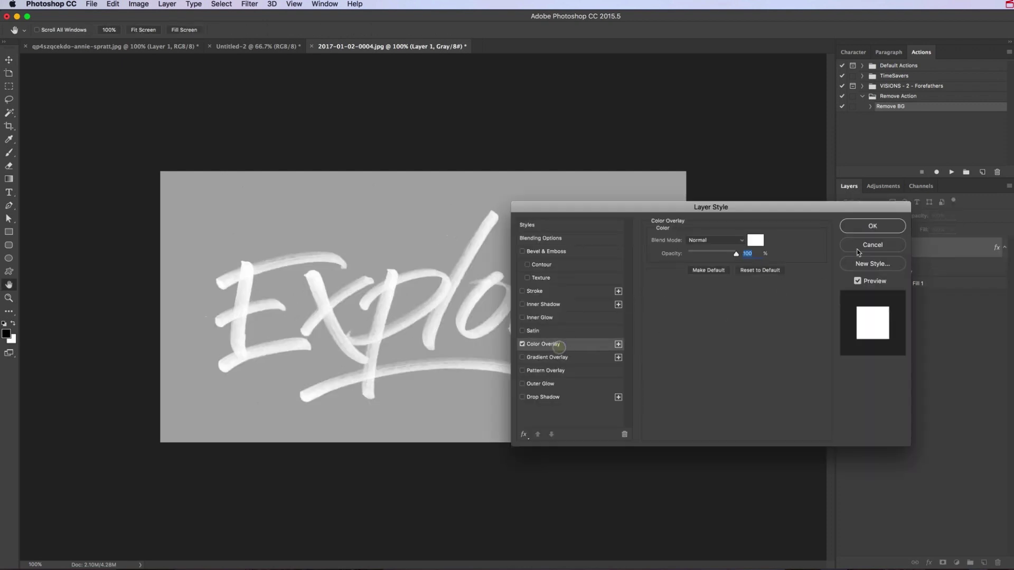
{"action": "left_click", "coordinate": [872, 226]}
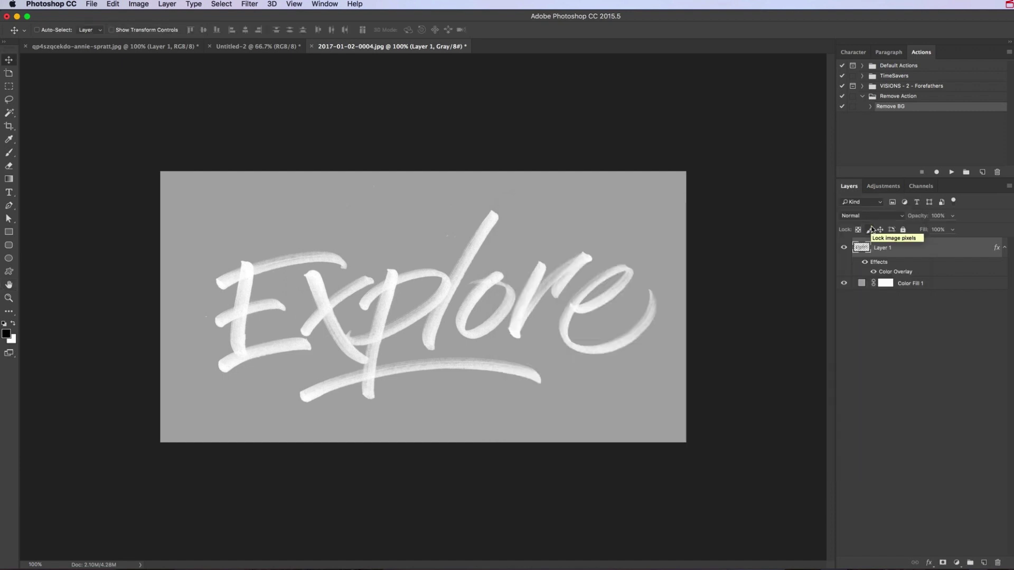
{"action": "left_click", "coordinate": [1004, 248]}
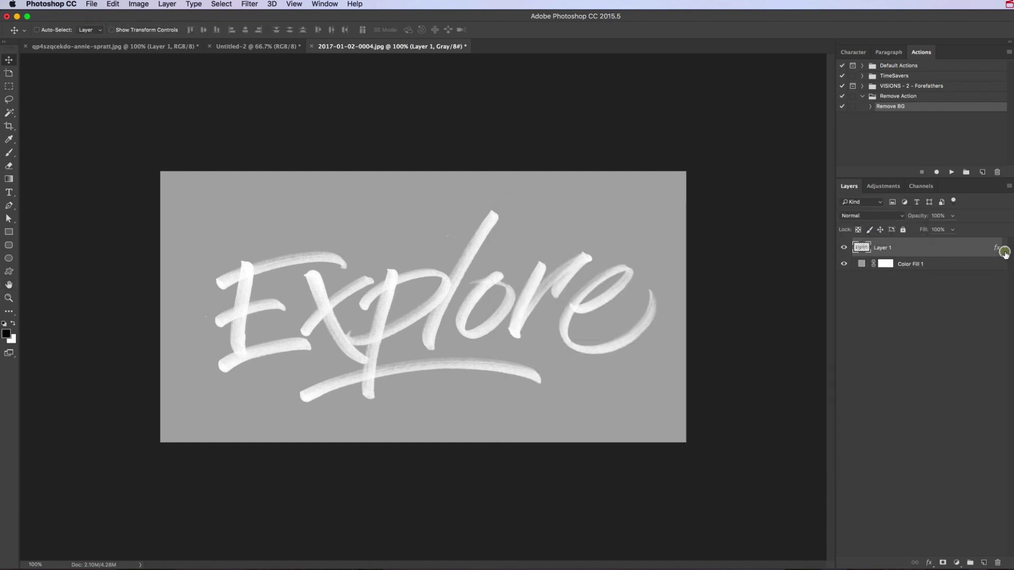